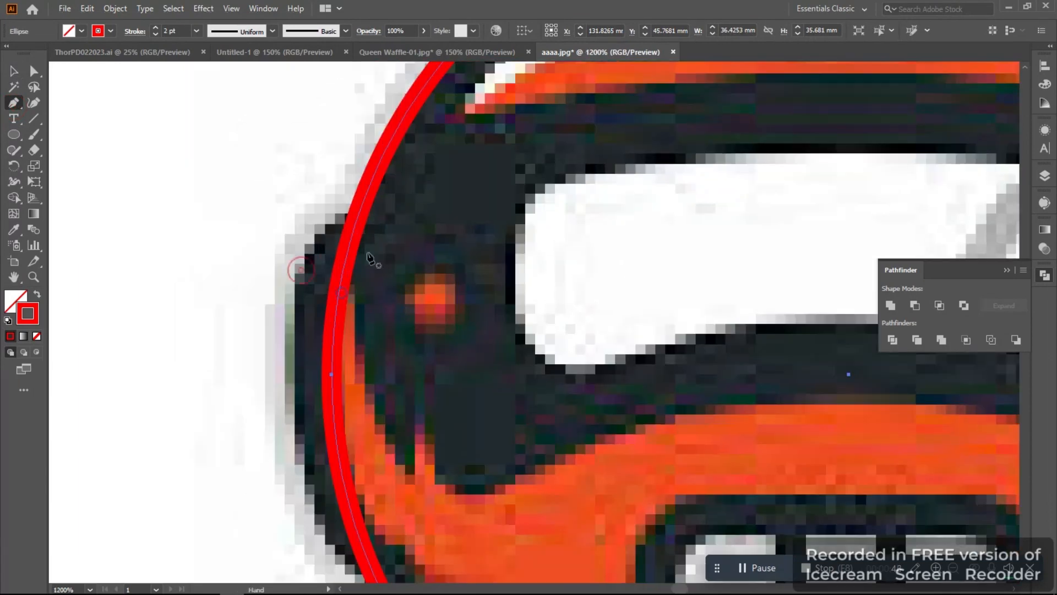
Draw the curved outline of the left ear bulge on the helmet with the Pen tool
scroll(392, 203, down, 1)
click(415, 147)
click(349, 296)
drag(350, 296, 338, 257)
drag(415, 376, 486, 397)
ctrl+click(467, 250)
right_click(467, 250)
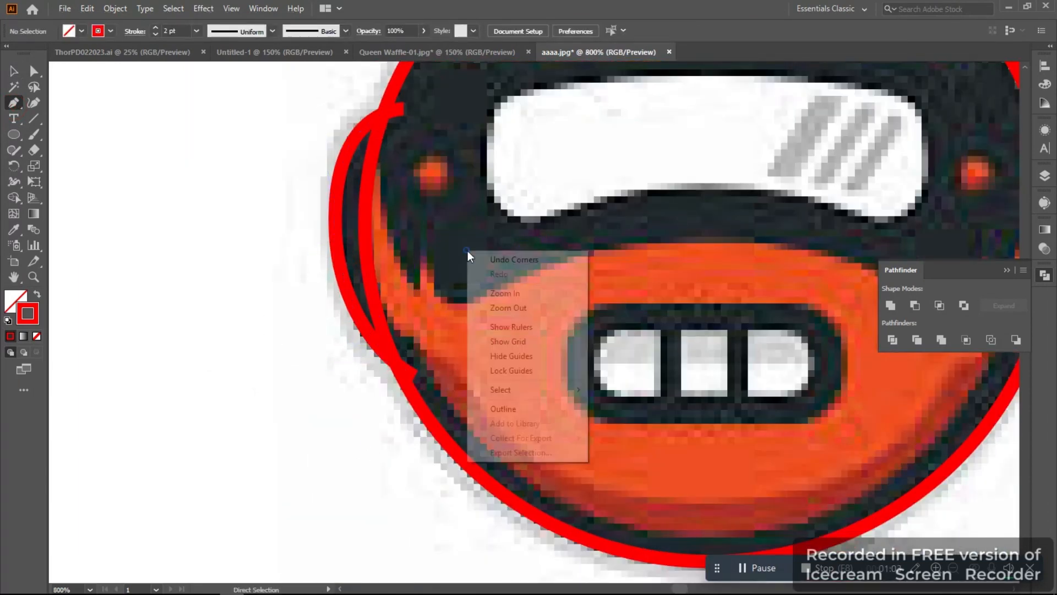
Draw a closed Pen outline around the right white highlight at the top of the helmet
click(422, 233)
scroll(411, 220, up, 6)
scroll(420, 315, down, 6)
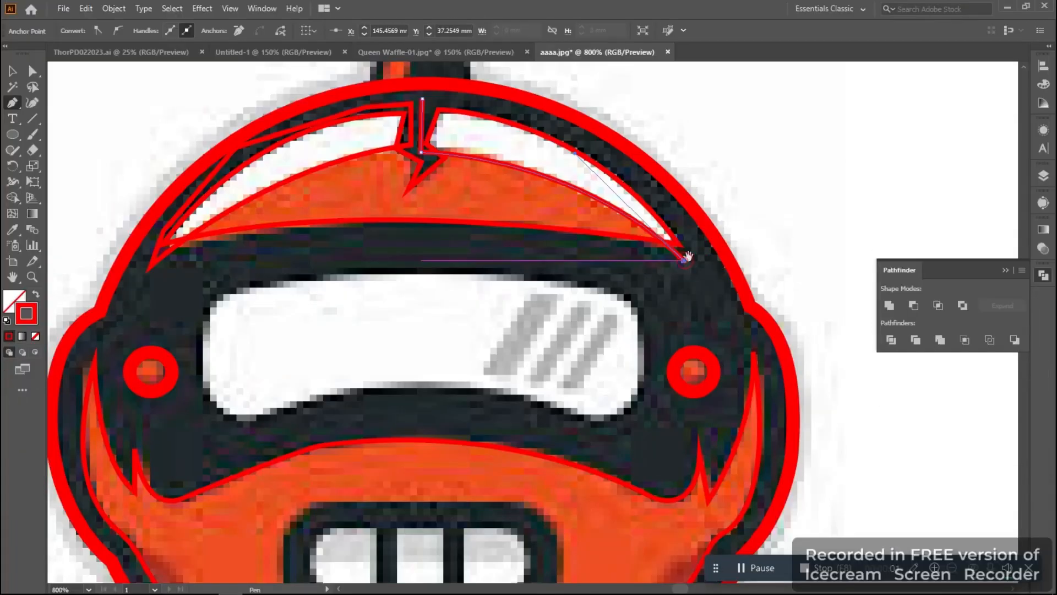
scroll(684, 261, up, 3)
click(685, 305)
click(638, 258)
click(523, 194)
click(427, 185)
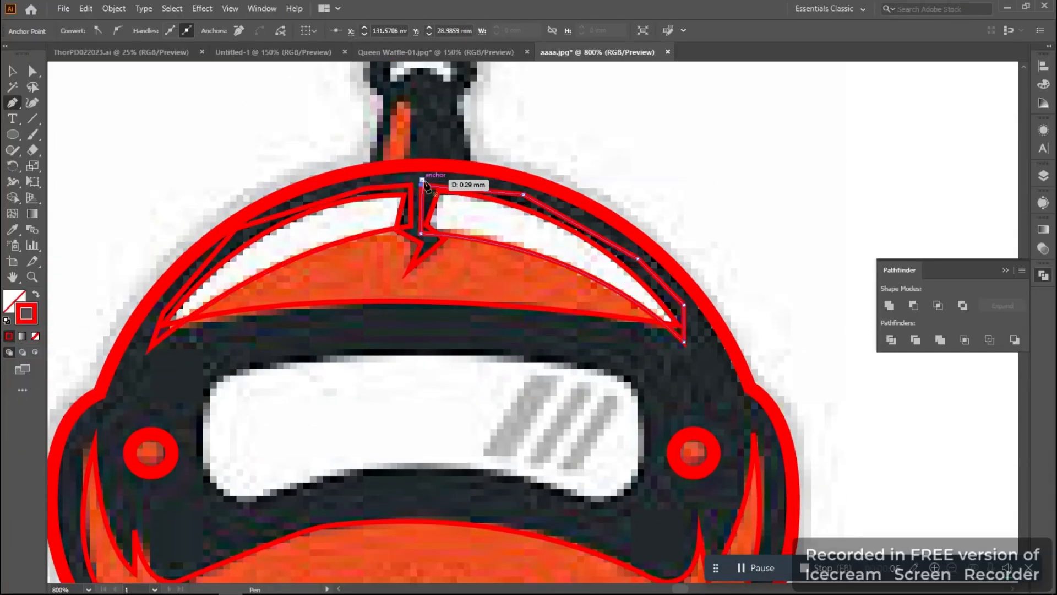
Trim the excess regions outside the helmet's highlights and orange crescent with the Shape Builder
click(11, 72)
key(ctrl+=)
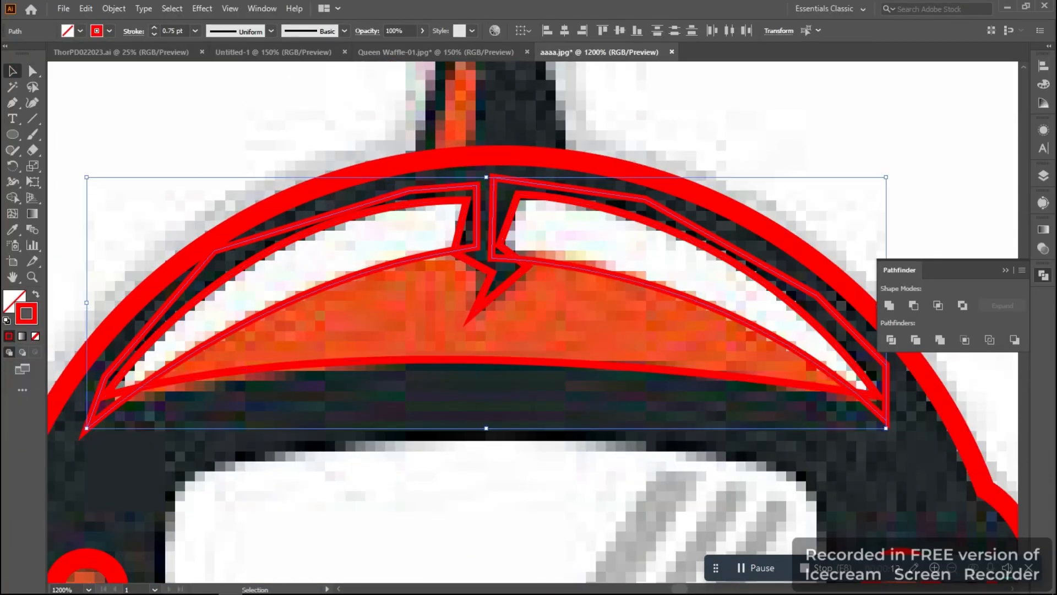
key(Delete)
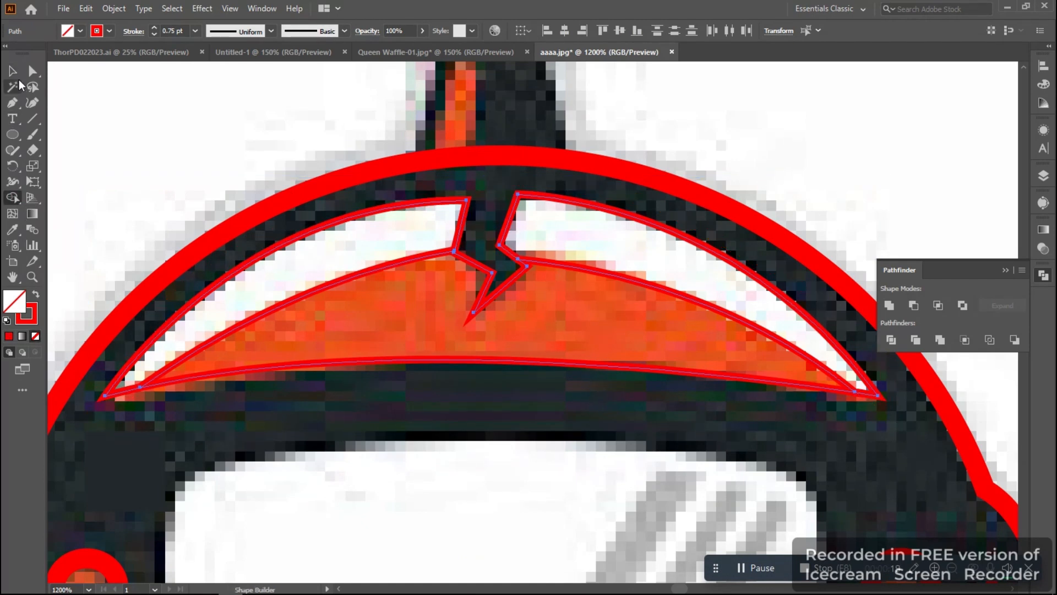
Fill the left and right highlight shapes with the white tones sampled from the reference image
click(398, 262)
key(i)
click(390, 243)
ctrl+click(562, 265)
click(623, 243)
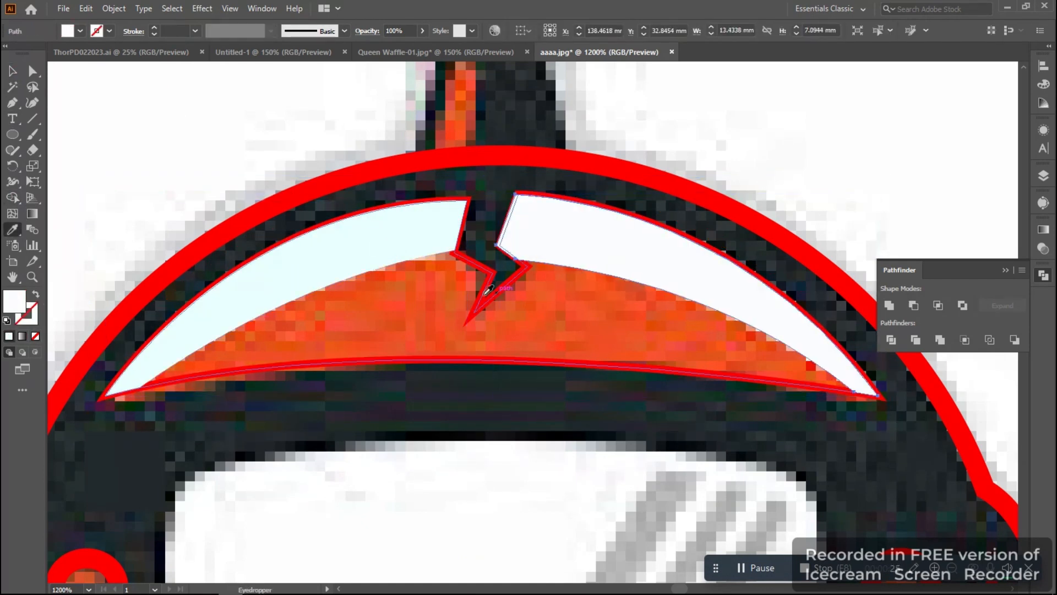
Fill the crescent below the highlights with the orange sampled from the reference image
click(537, 289)
key(ctrl+z)
ctrl+click(484, 299)
click(534, 307)
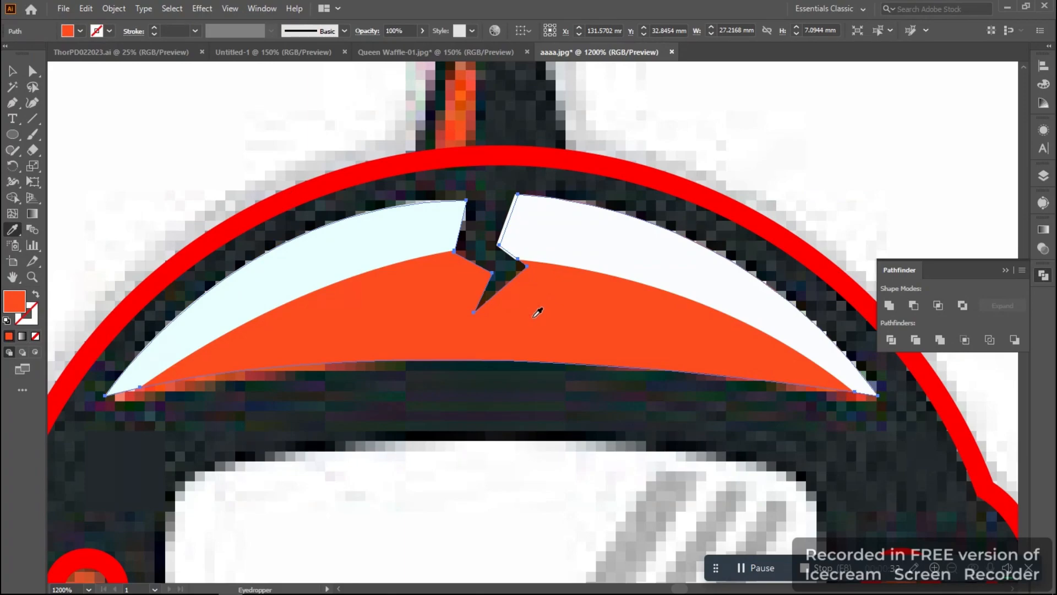
Start the chin shadow's curved upper edge at the left cheek with the Pen tool and swap fill and stroke
scroll(536, 310, down, 4)
key(p)
drag(283, 257, 269, 198)
scroll(385, 441, up, 3)
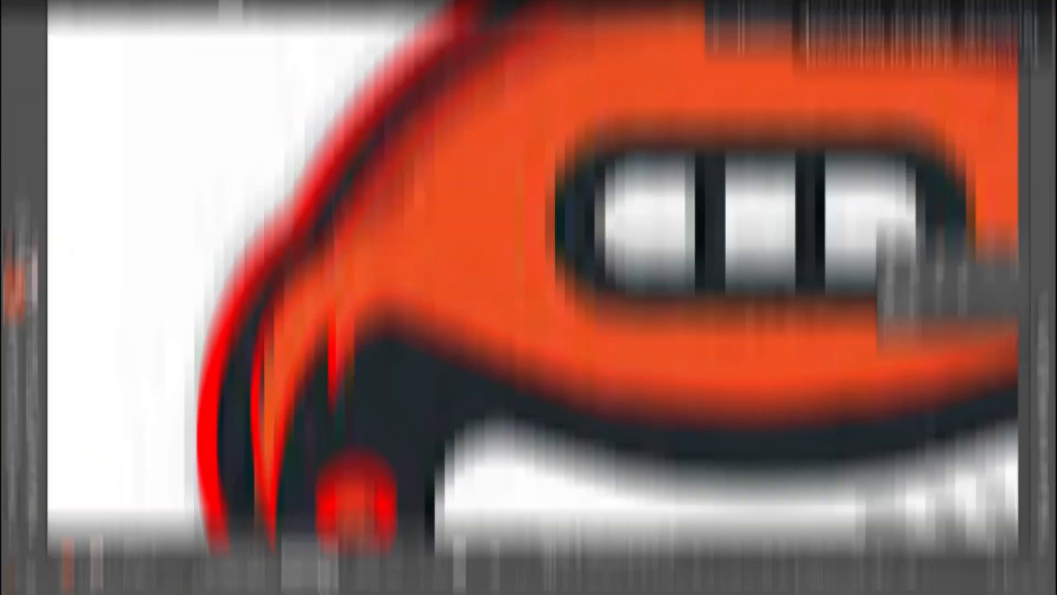
click(299, 346)
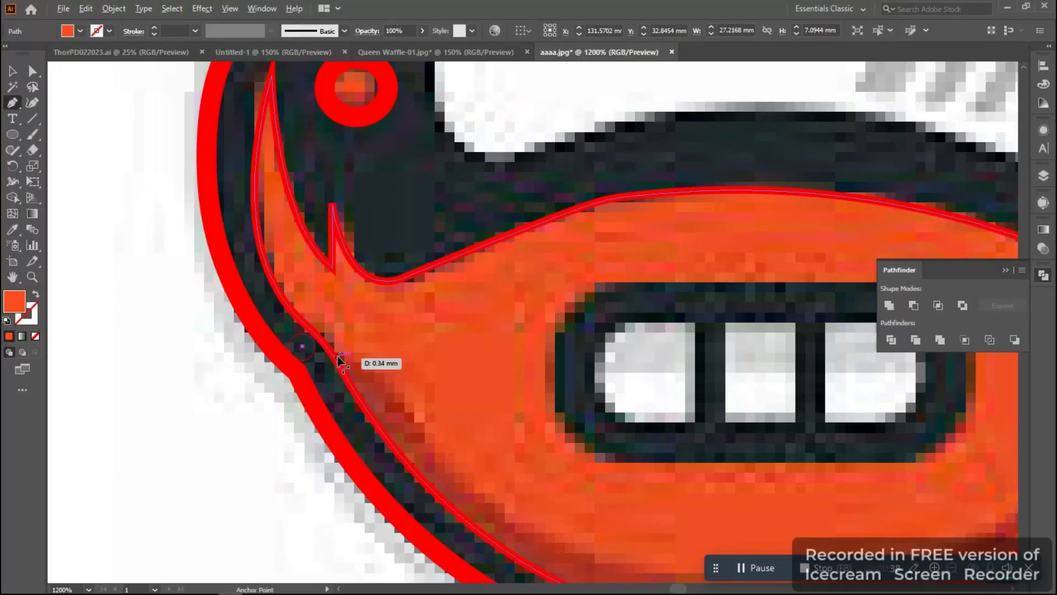
scroll(340, 354, down, 1)
drag(379, 345, 397, 386)
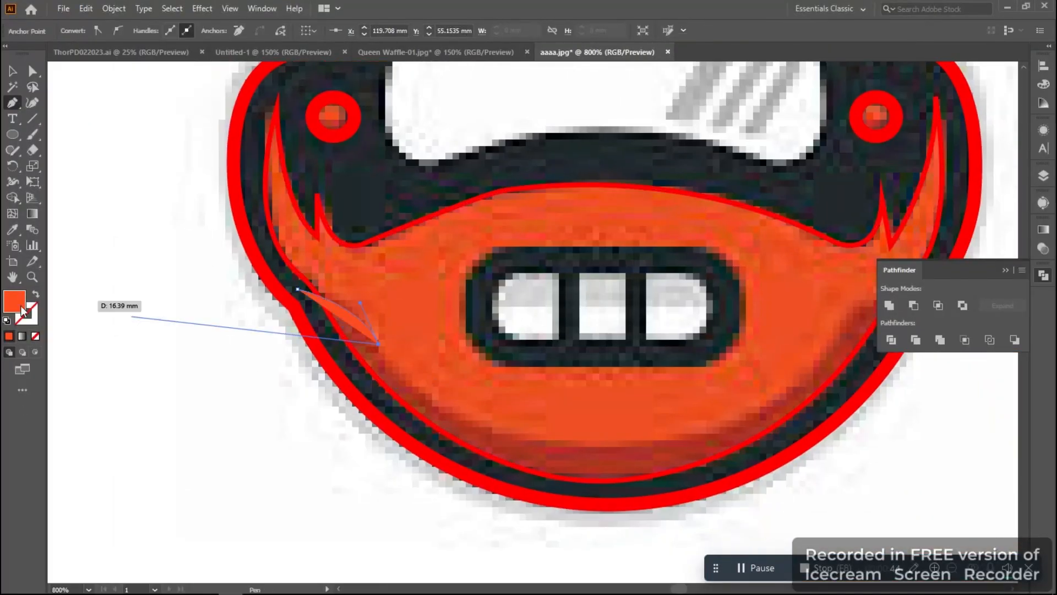
click(36, 294)
scroll(119, 331, down, 1)
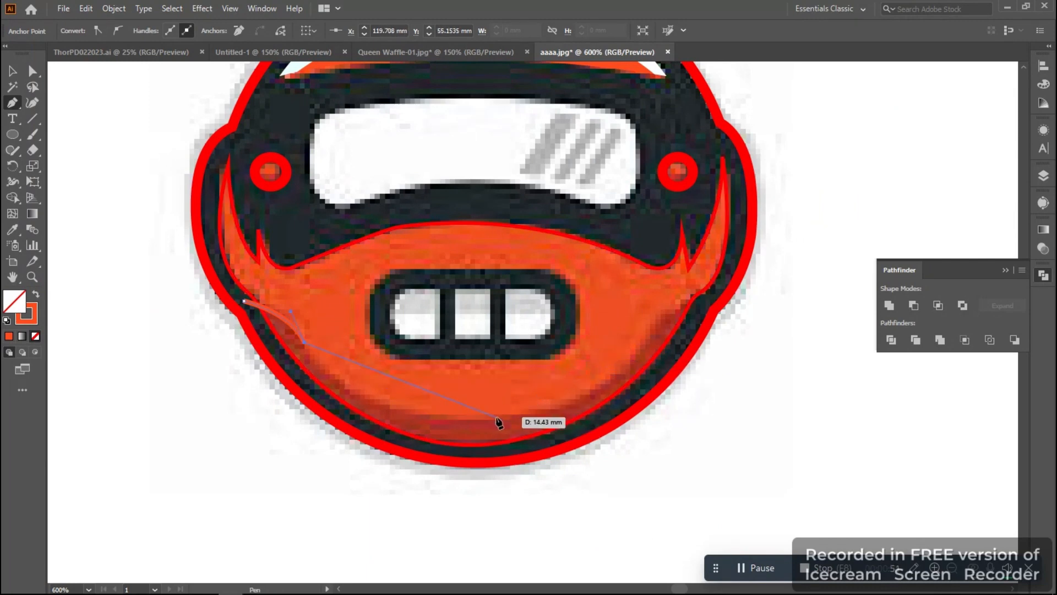
Continue the shadow's upper curve to the right cheek and close the outline beneath the chin
drag(542, 391, 501, 419)
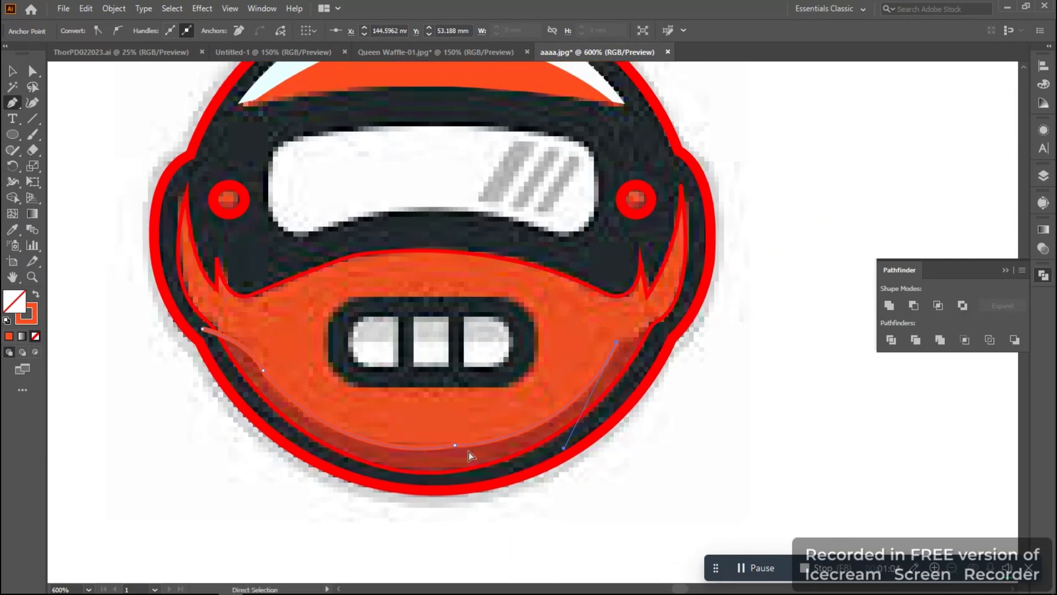
click(647, 326)
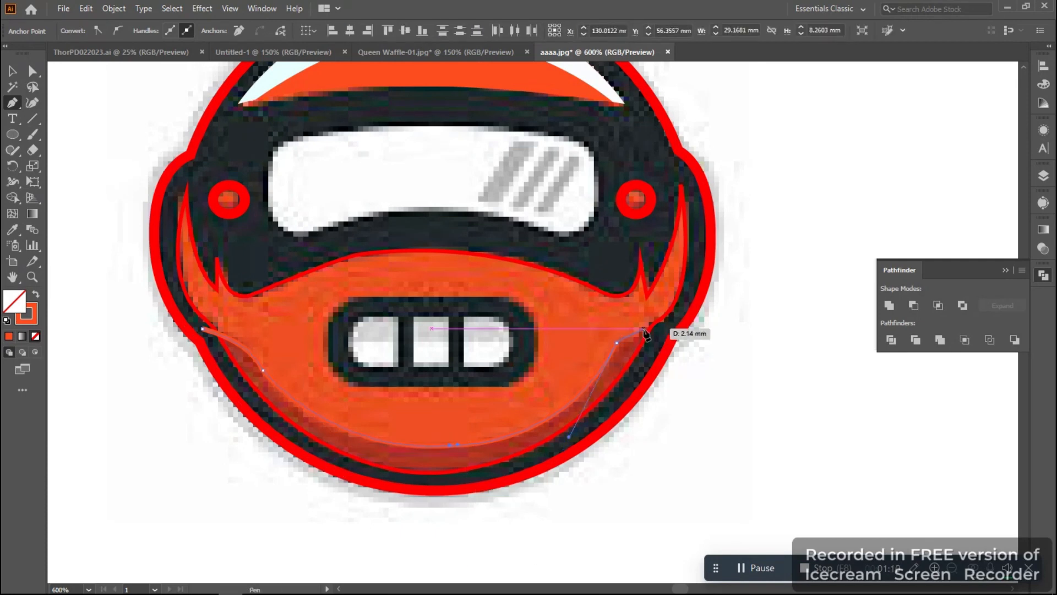
click(659, 423)
click(12, 71)
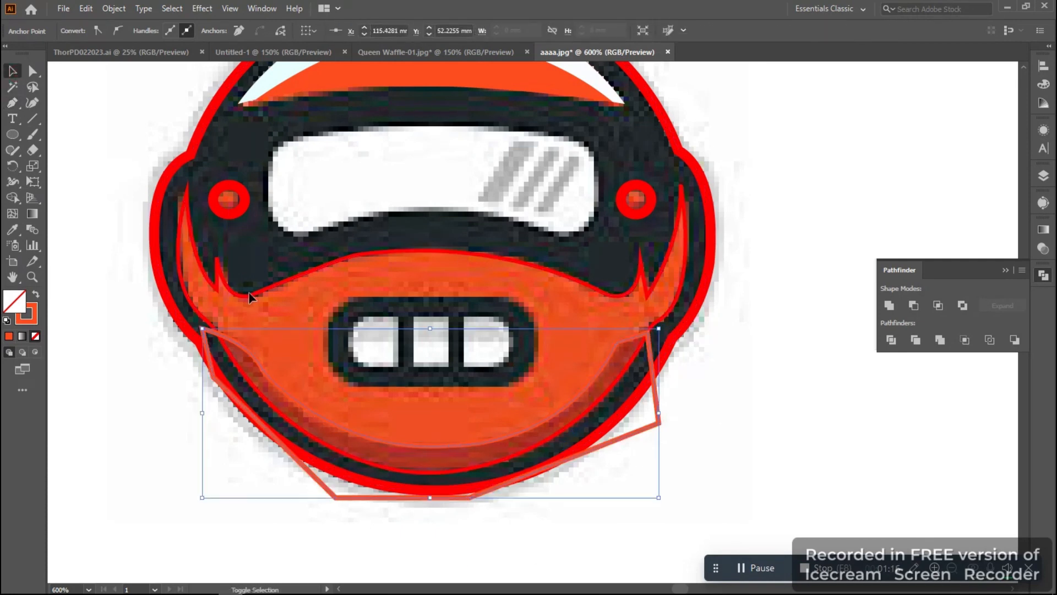
Trim the chin shadow to the orange face plate by removing the part outside it with the Shape Builder
shift+click(252, 295)
click(12, 197)
alt+click(238, 393)
click(12, 71)
click(121, 231)
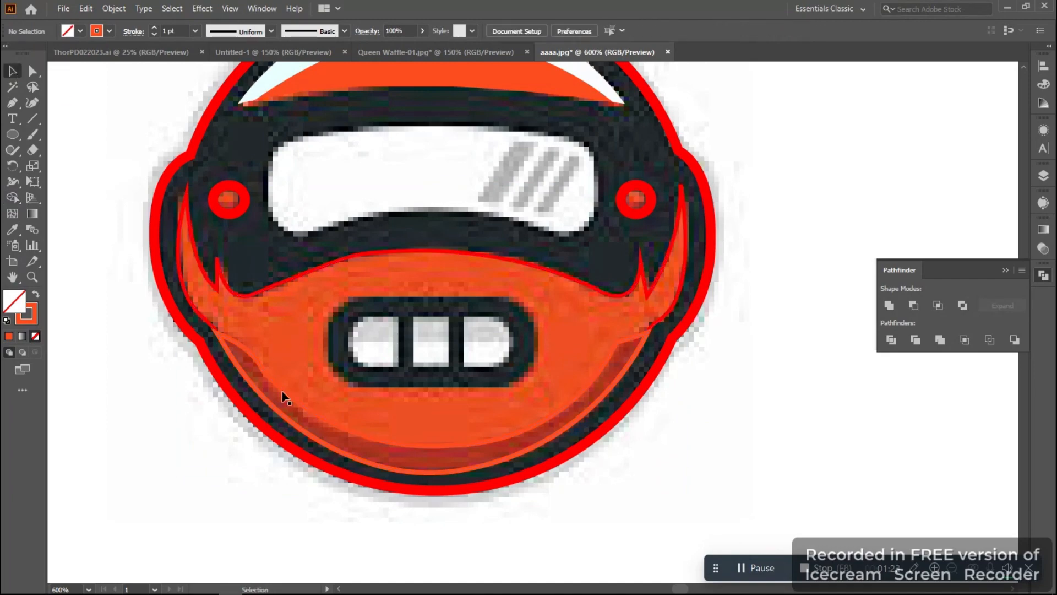
Try to colour the chin shadow with the dark red sampled from the reference image
click(283, 400)
scroll(283, 403, up, 1)
key(i)
click(430, 470)
key(ctrl+z)
scroll(364, 368, down, 2)
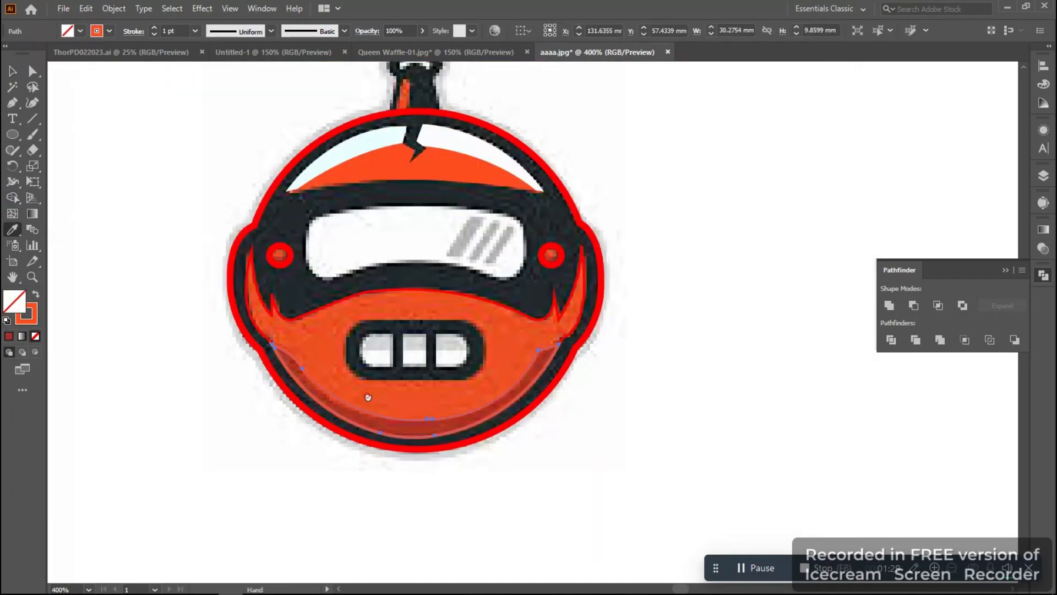
click(12, 71)
click(110, 125)
Trace the right, bottom and curved left sides of the left mouth opening with the Pen tool
scroll(325, 319, up, 2)
scroll(236, 310, down, 1)
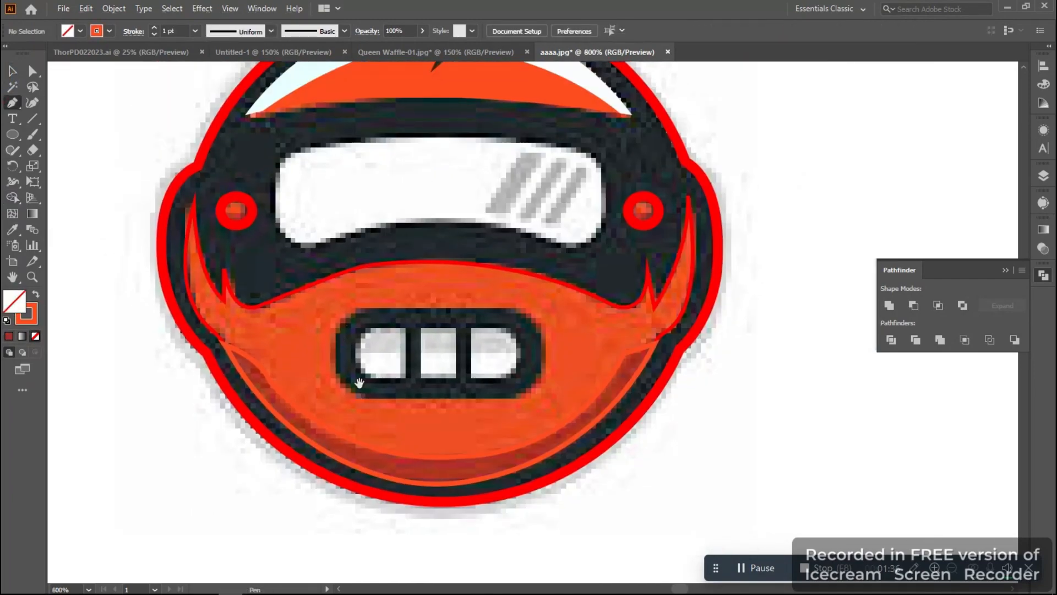
scroll(388, 339, up, 3)
click(437, 311)
shift+click(436, 445)
shift+click(319, 445)
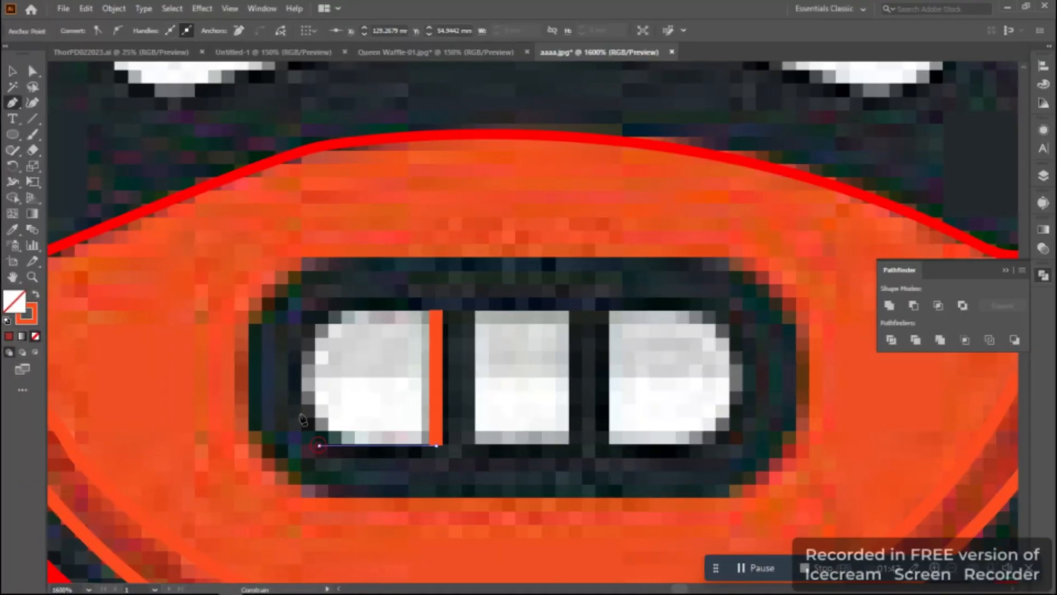
scroll(302, 420, up, 1)
drag(346, 352, 368, 345)
Close the left mouth opening's outline and round its two outer corners
drag(454, 303, 431, 356)
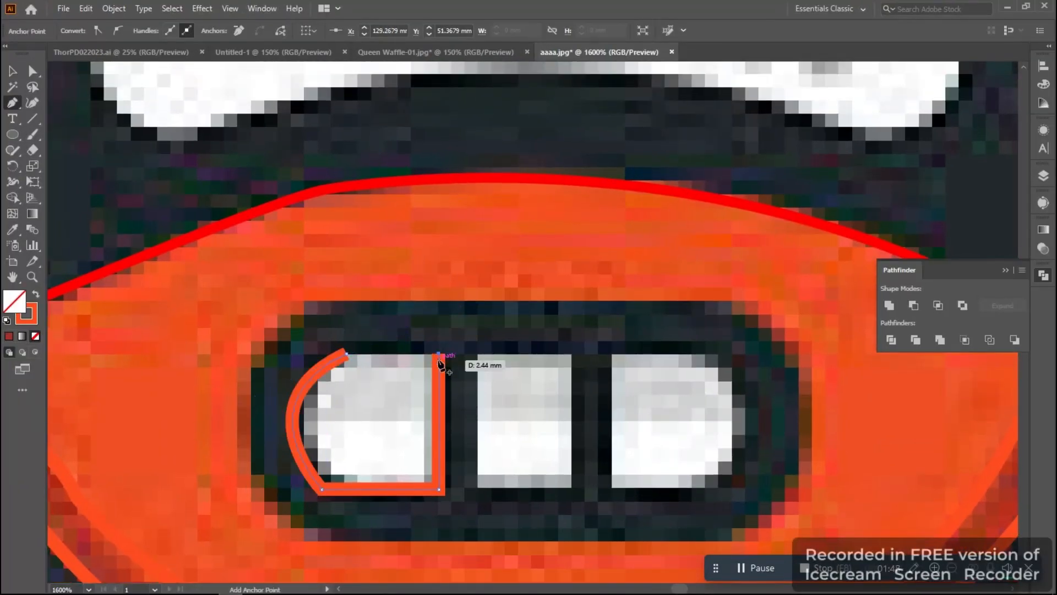
drag(425, 424, 424, 424)
ctrl+click(346, 353)
drag(349, 367, 478, 448)
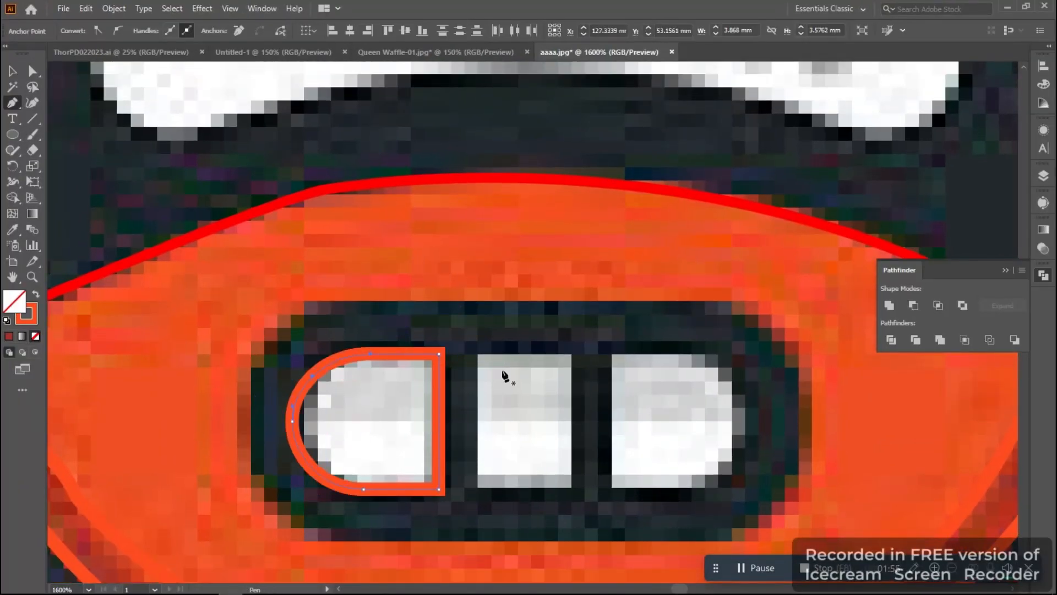
Trace the middle mouth opening as a closed rectangle with the Pen tool
click(476, 354)
scroll(478, 402, down, 2)
shift+click(477, 422)
shift+click(572, 423)
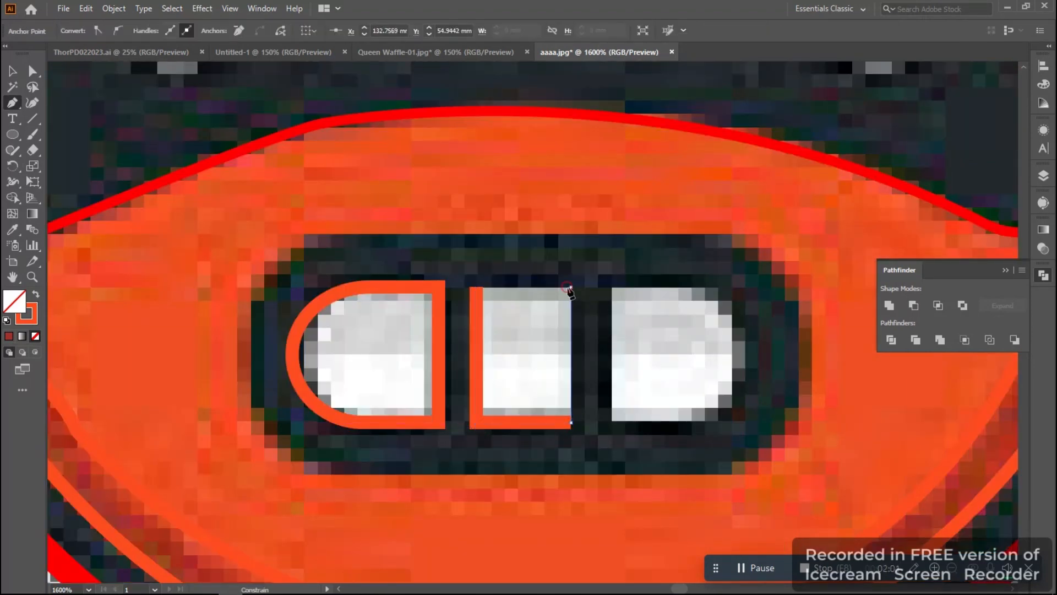
shift+click(572, 287)
click(477, 287)
key(v)
drag(353, 264, 292, 233)
click(292, 233)
right_click(296, 247)
mouse_move(373, 454)
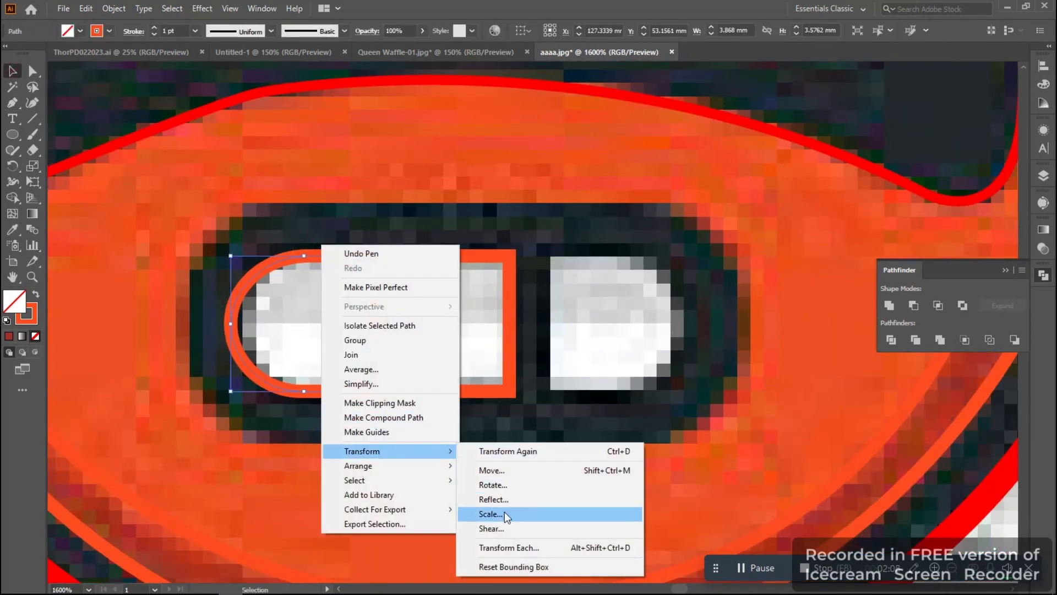
click(508, 484)
click(425, 324)
click(455, 357)
click(232, 250)
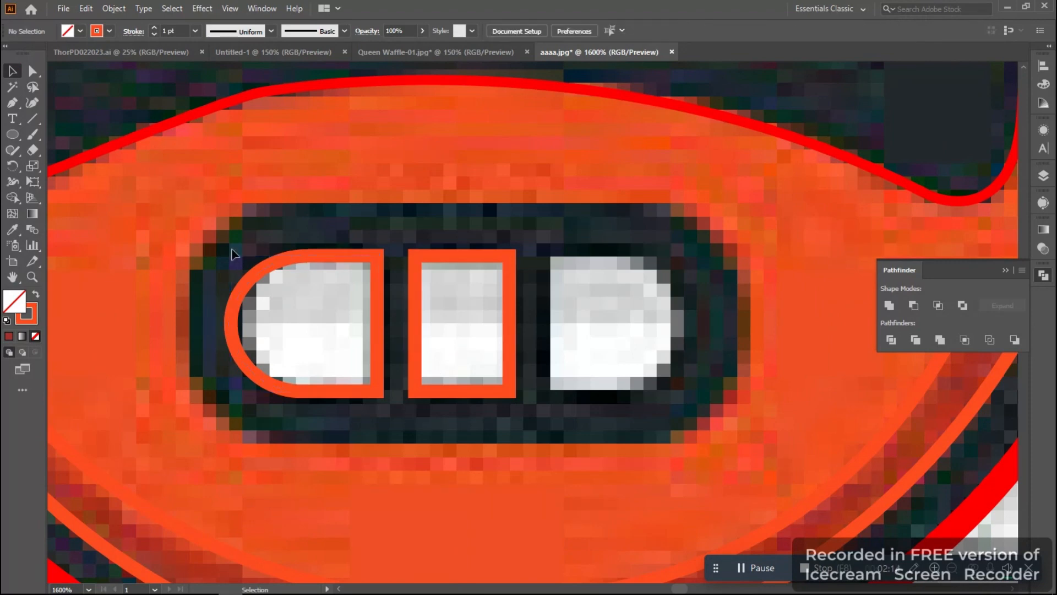
Trace the left, bottom and curved right sides of the right mouth opening with the Pen tool
drag(524, 260, 463, 263)
click(490, 259)
shift+click(490, 396)
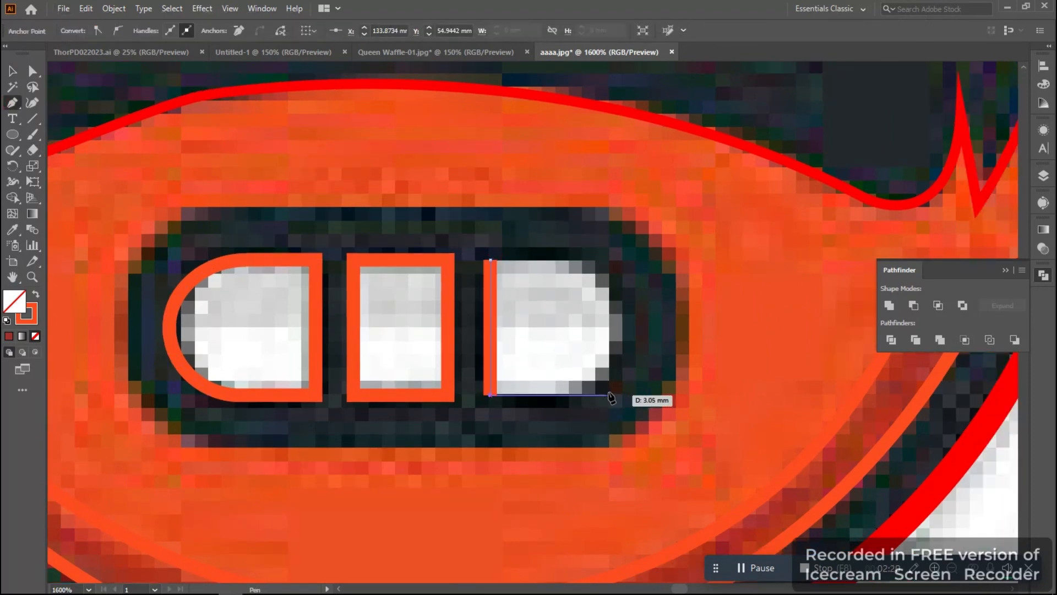
shift+click(609, 395)
drag(596, 258, 579, 312)
key(z)
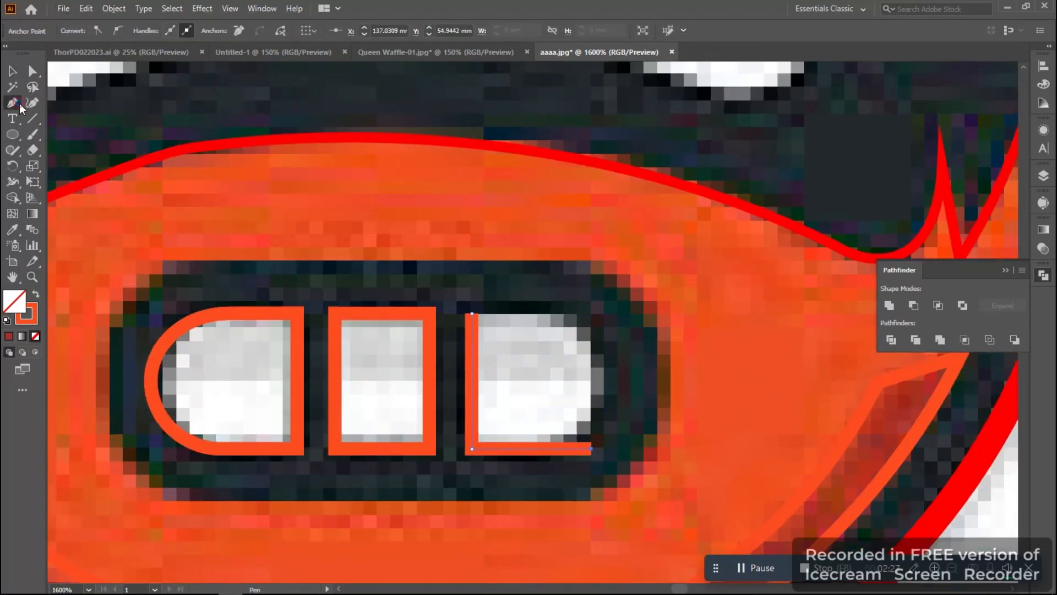
click(591, 449)
drag(578, 313, 502, 253)
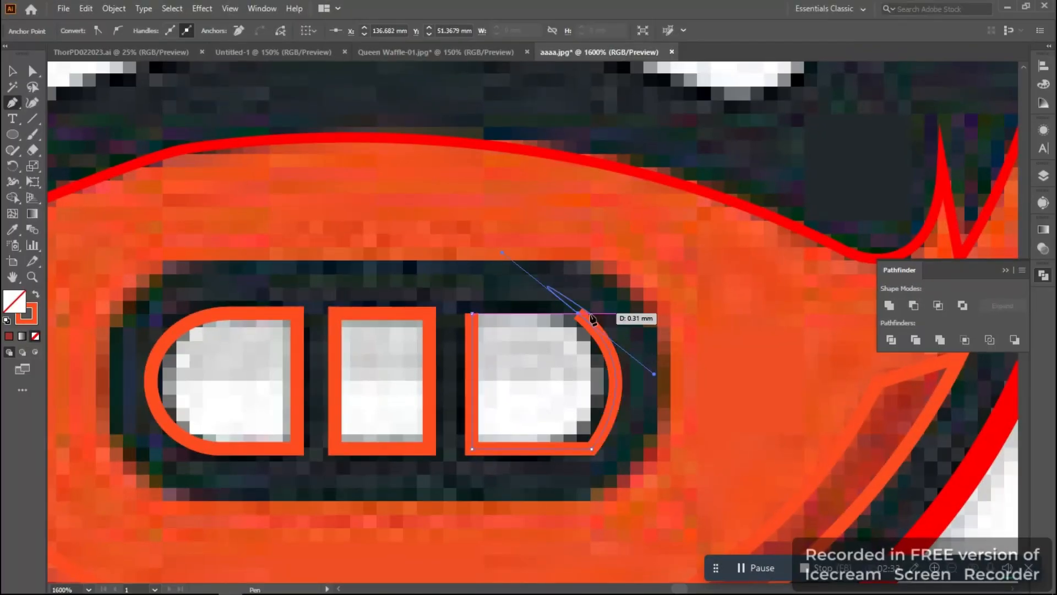
Round the two outer corners of the right mouth opening's outline
drag(601, 460, 575, 406)
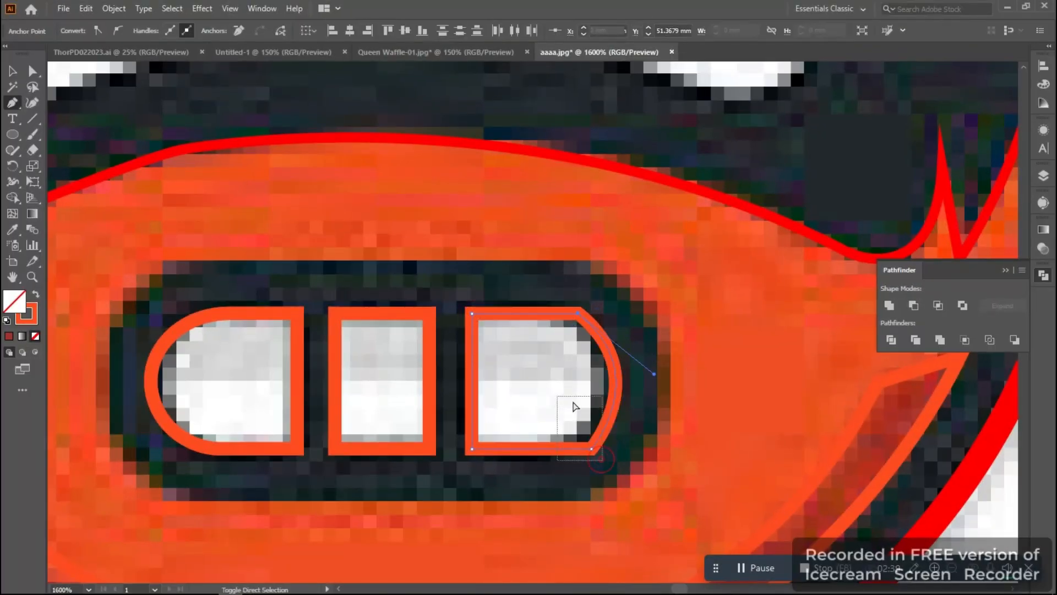
click(10, 72)
click(368, 303)
Trace the arched lower edge of the white visor from left to right with the Pen tool
scroll(368, 304, down, 3)
scroll(370, 312, up, 2)
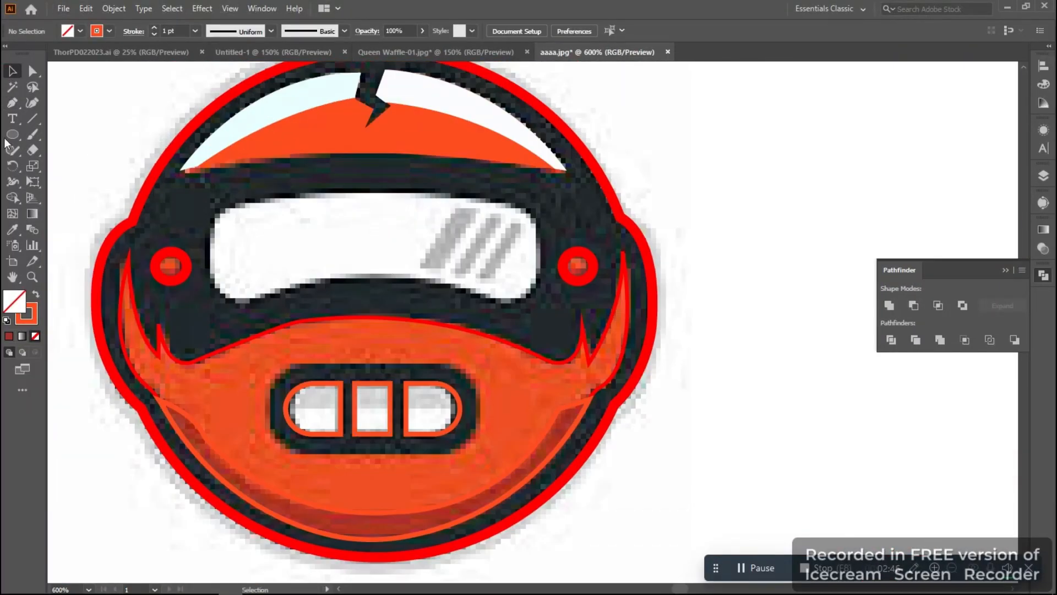
scroll(259, 271, up, 1)
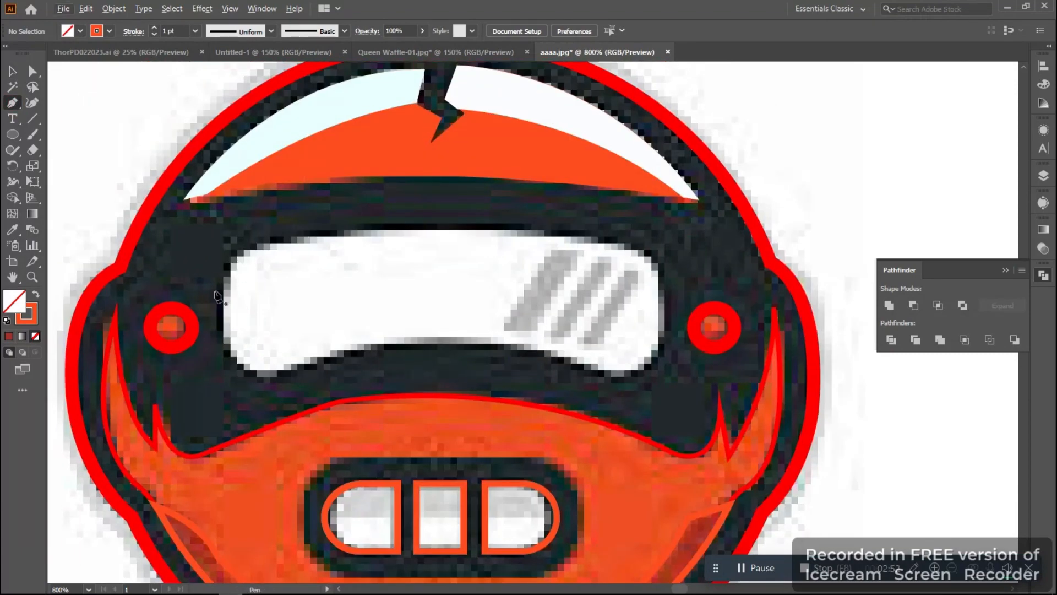
scroll(377, 269, down, 2)
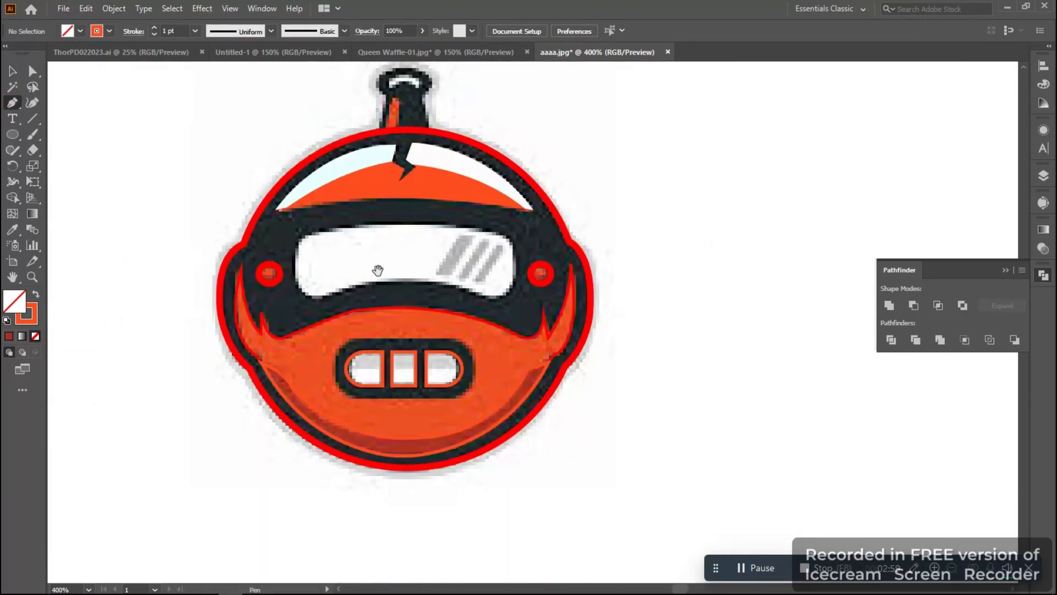
scroll(378, 270, up, 3)
drag(276, 373, 190, 380)
click(187, 383)
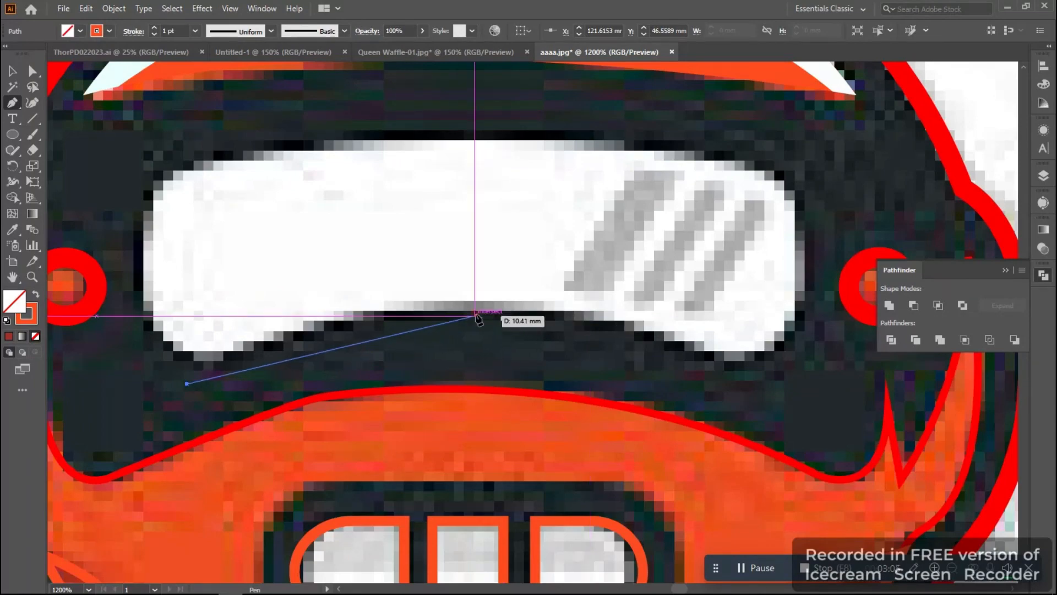
drag(475, 316, 650, 324)
click(475, 316)
drag(536, 325, 398, 284)
drag(634, 350, 764, 437)
drag(391, 217, 392, 216)
click(634, 349)
drag(634, 350, 615, 466)
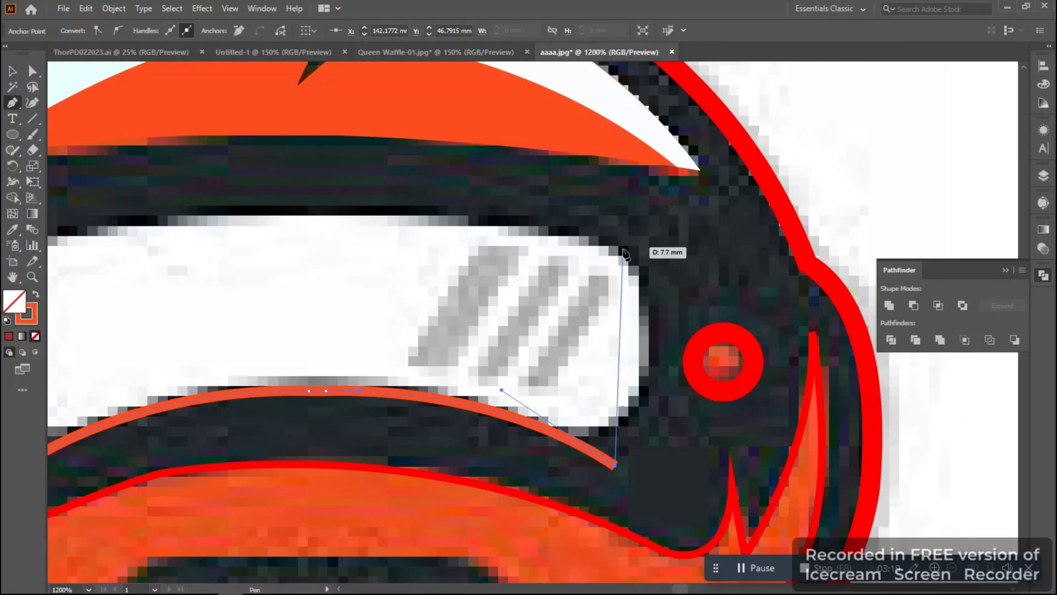
Continue the visor outline up its right side and along the curved top edge to the upper left corner
drag(549, 184, 549, 184)
click(623, 250)
drag(465, 276, 762, 211)
drag(290, 204, 84, 322)
key(ctrl+z)
scroll(740, 185, down, 1)
drag(741, 186, 205, 314)
click(359, 243)
Complete the left side of the visor outline and round its four corners
drag(366, 382, 432, 375)
drag(434, 263, 435, 264)
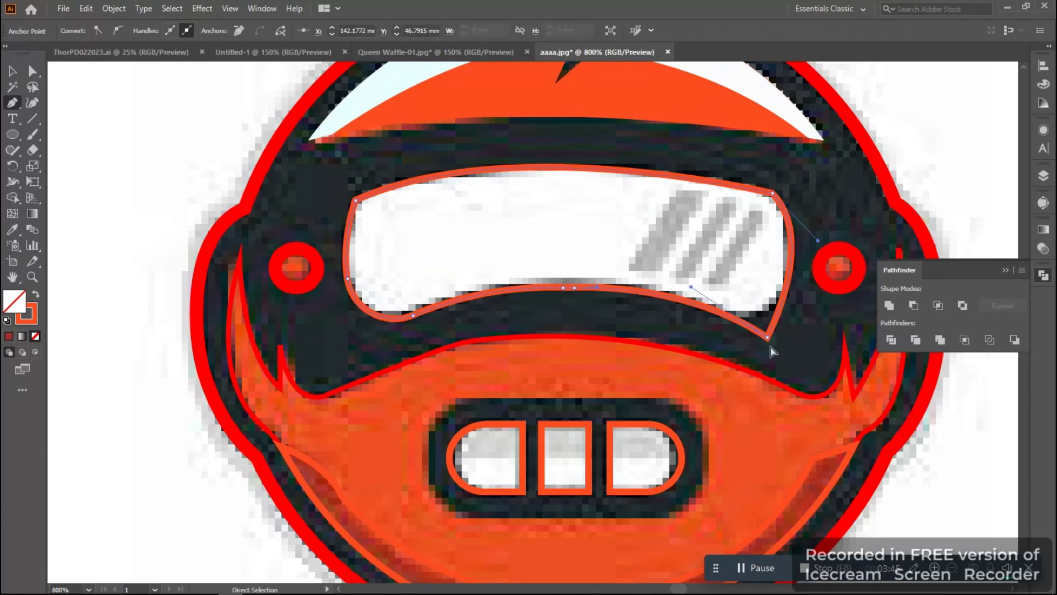
drag(743, 281, 744, 281)
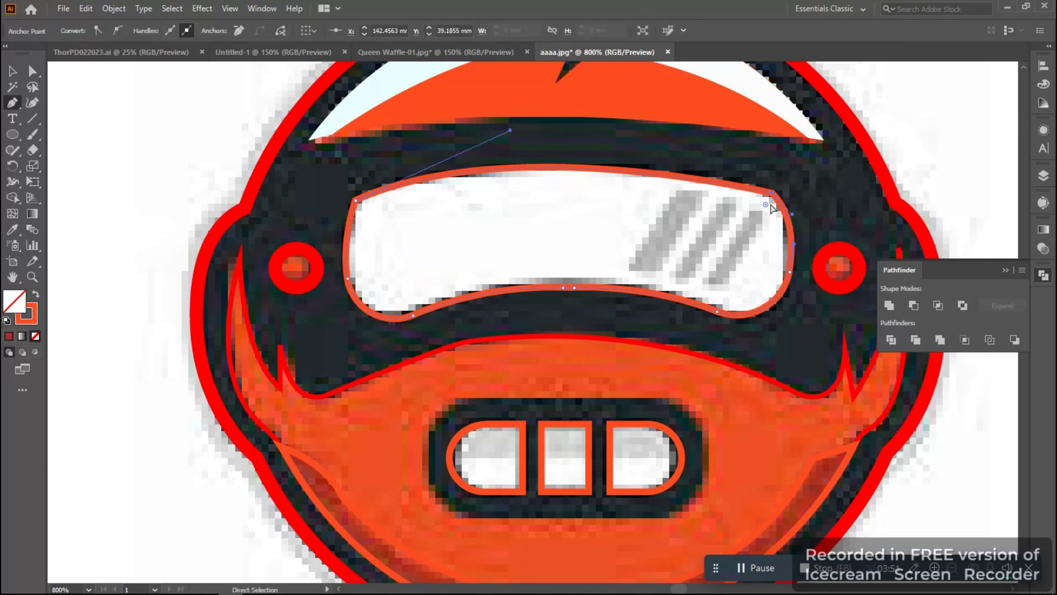
click(356, 200)
drag(366, 208, 418, 231)
drag(686, 203, 640, 188)
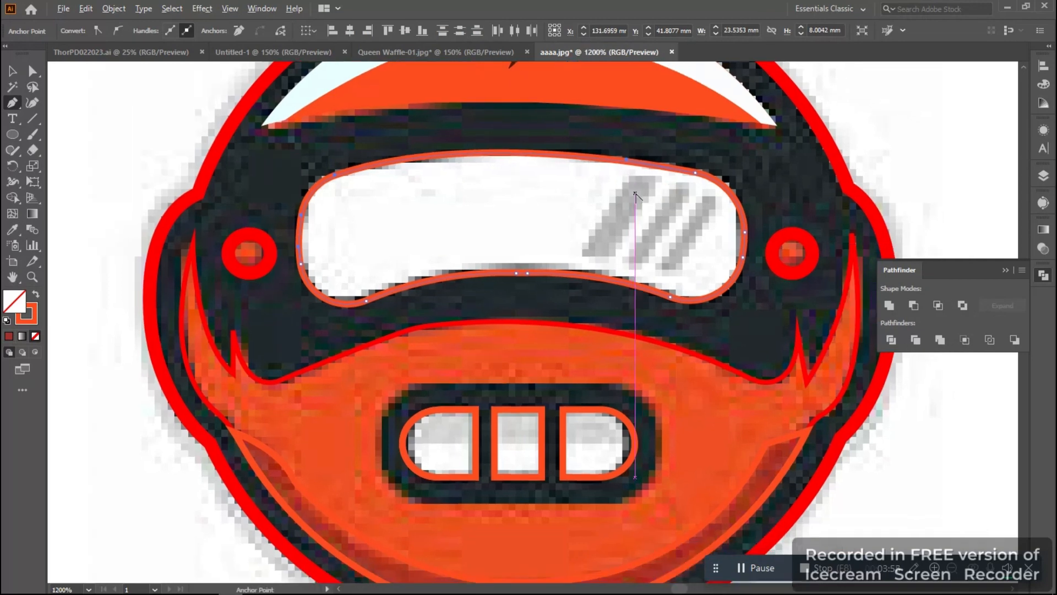
Trace the wide and the middle diagonal glare stripes at the visor's right end as closed four-sided shapes with the Pen tool
scroll(640, 188, up, 1)
click(633, 164)
click(553, 288)
click(667, 176)
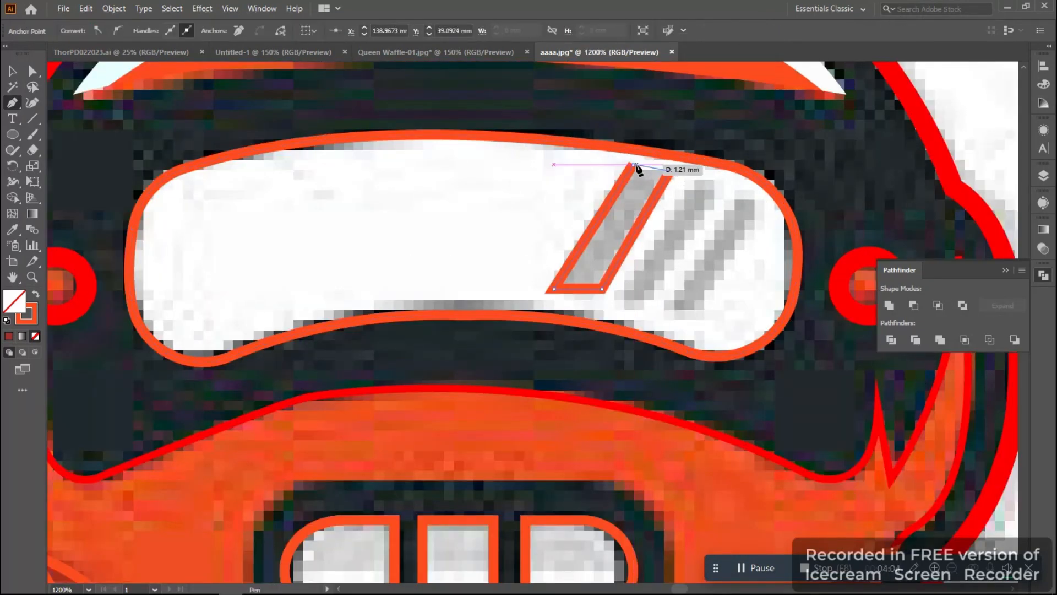
click(698, 178)
click(619, 297)
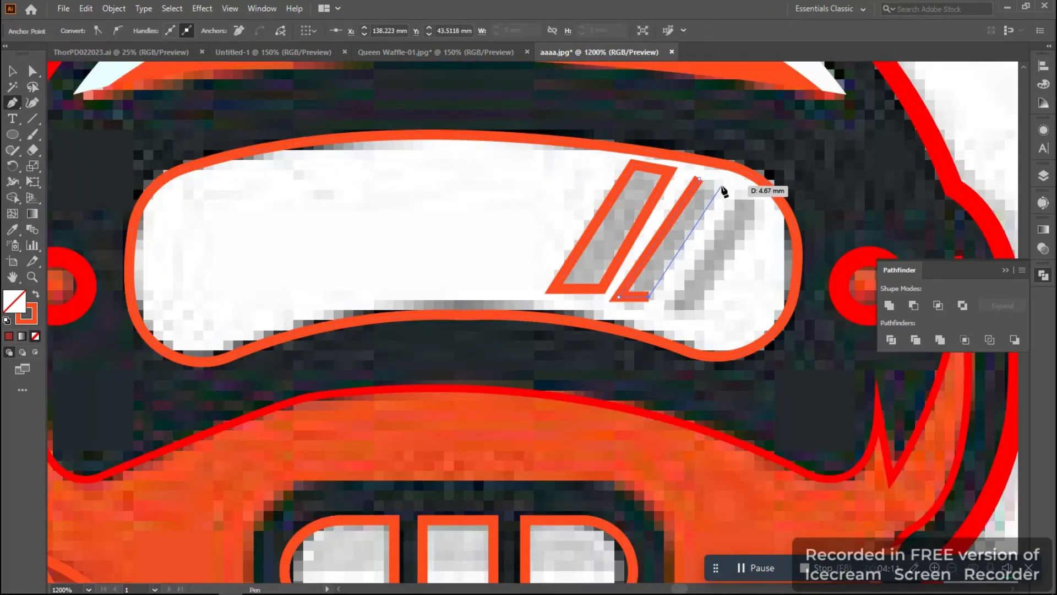
click(721, 186)
click(698, 177)
Trace the narrow rightmost glare stripe on the visor as a closed four-sided shape and deselect it
click(735, 198)
click(670, 310)
click(696, 310)
click(755, 206)
click(736, 198)
scroll(727, 209, down, 2)
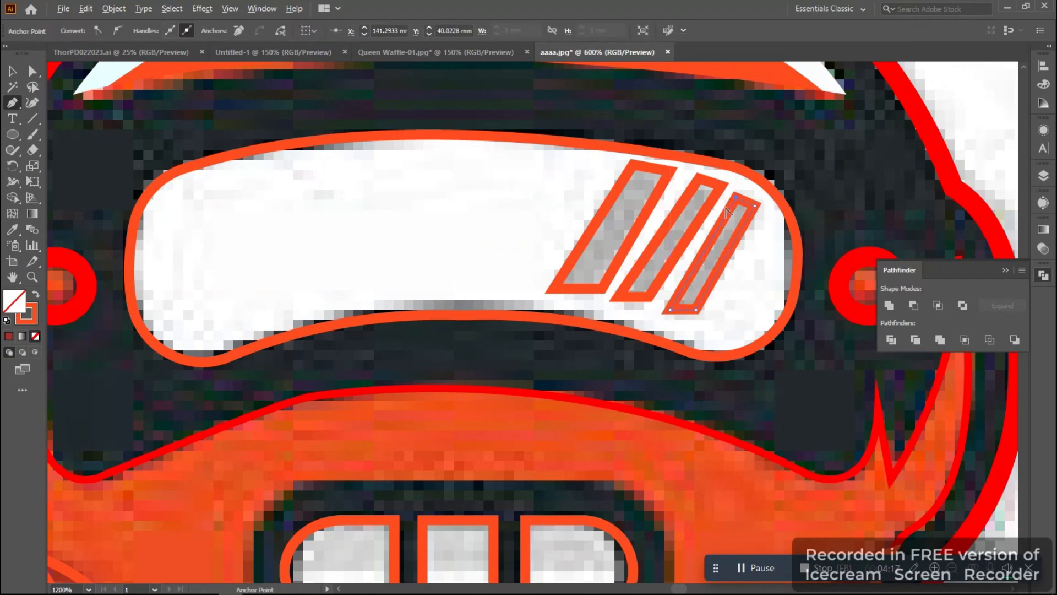
scroll(730, 210, down, 1)
key(v)
click(233, 155)
Fill all three visor glare stripes with the grey sampled from the image using the Eyedropper
scroll(732, 208, up, 1)
click(668, 221)
shift+click(706, 214)
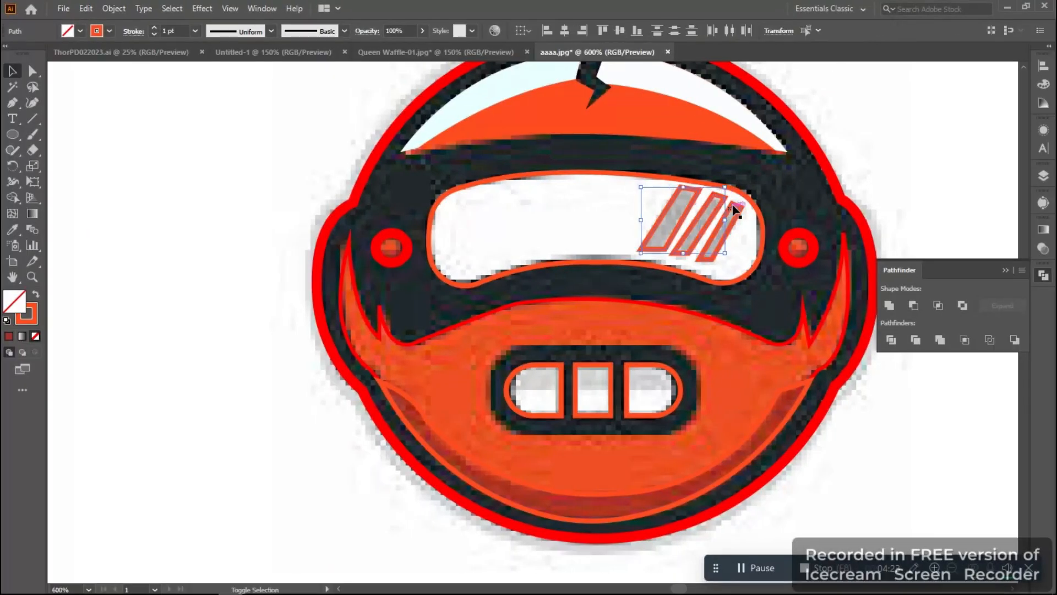
shift+click(733, 209)
scroll(679, 214, up, 2)
key(i)
click(679, 216)
Fill the visor shape with the white sampled from the image
scroll(679, 215, down, 1)
ctrl+click(483, 175)
click(460, 211)
scroll(460, 212, down, 1)
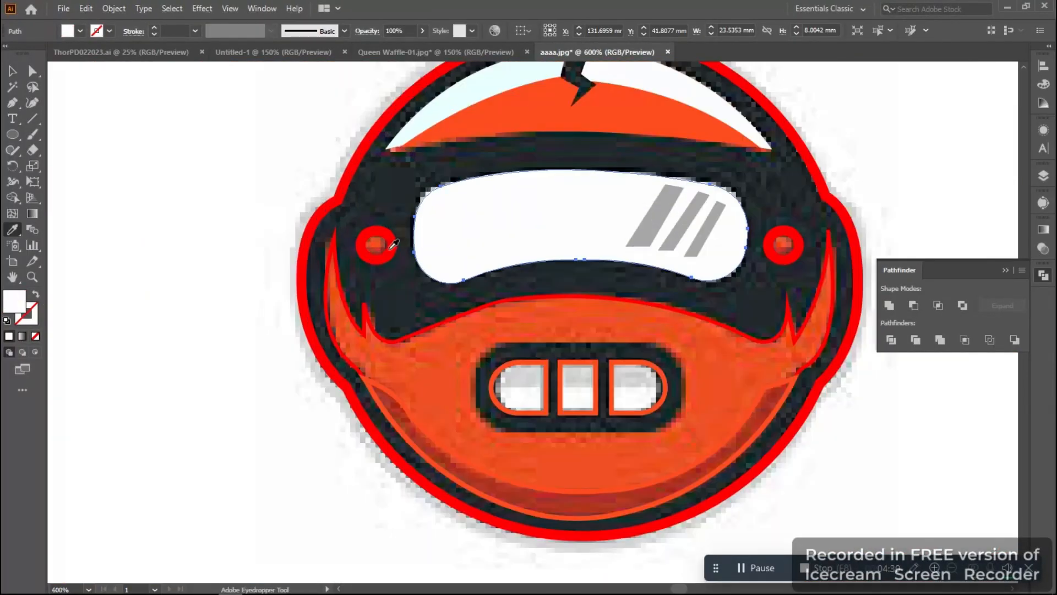
Fill the round bolts on both sides of the visor with orange sampled from the jaw area of the image
click(390, 248)
key(ctrl+z)
ctrl+click(390, 253)
click(432, 345)
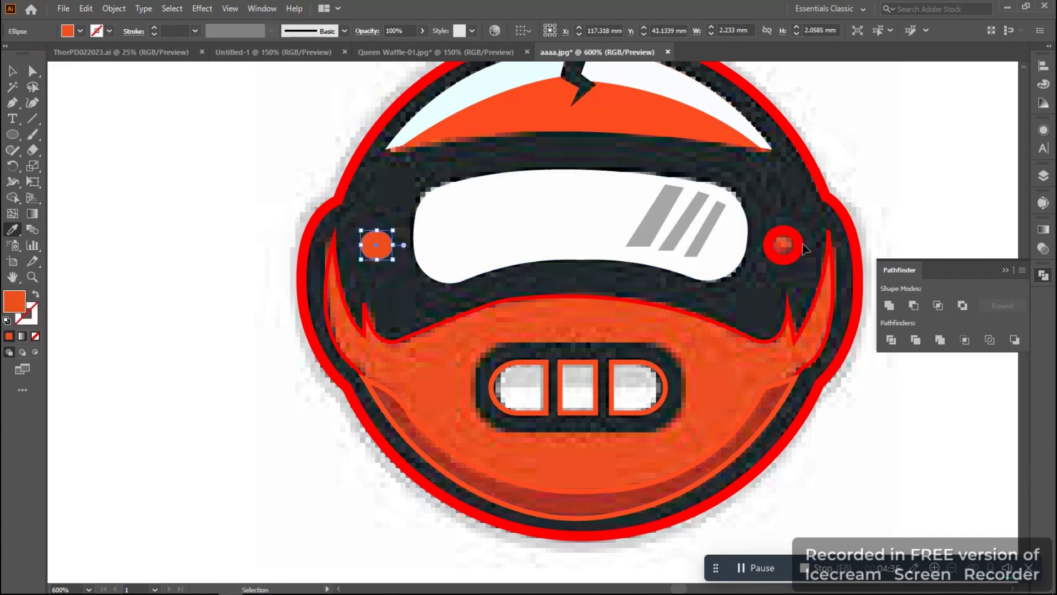
ctrl+click(801, 247)
click(658, 318)
Try to fill the jaw shape with sampled orange, and undo the colour changes
scroll(540, 308, down, 1)
scroll(463, 361, up, 1)
ctrl+click(475, 275)
click(496, 325)
drag(496, 330, 474, 288)
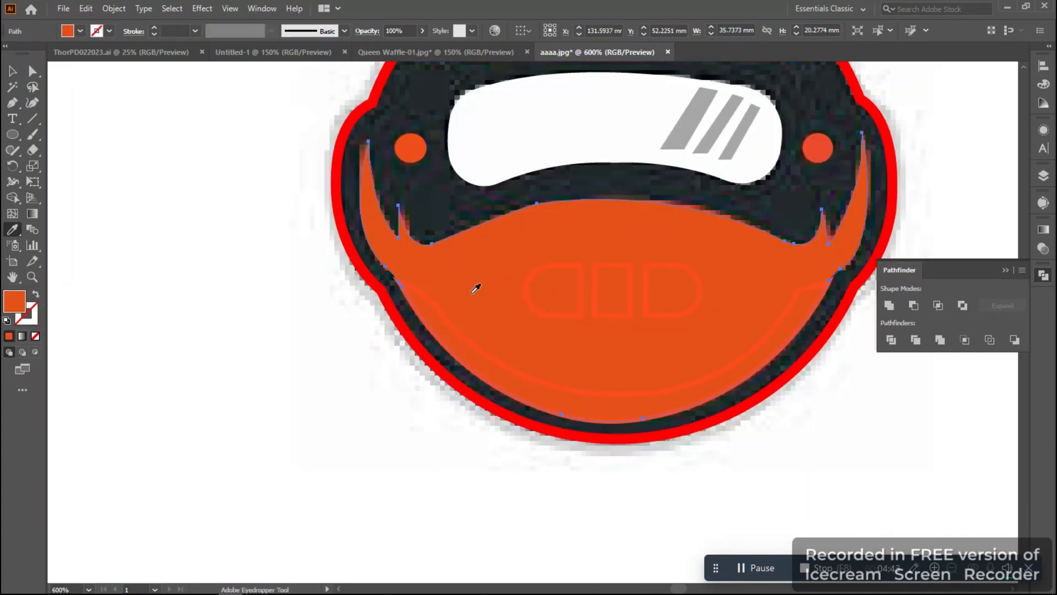
ctrl+click(461, 332)
click(35, 295)
click(142, 305)
key(ctrl+z)
key(ctrl+z)
key(ctrl+z)
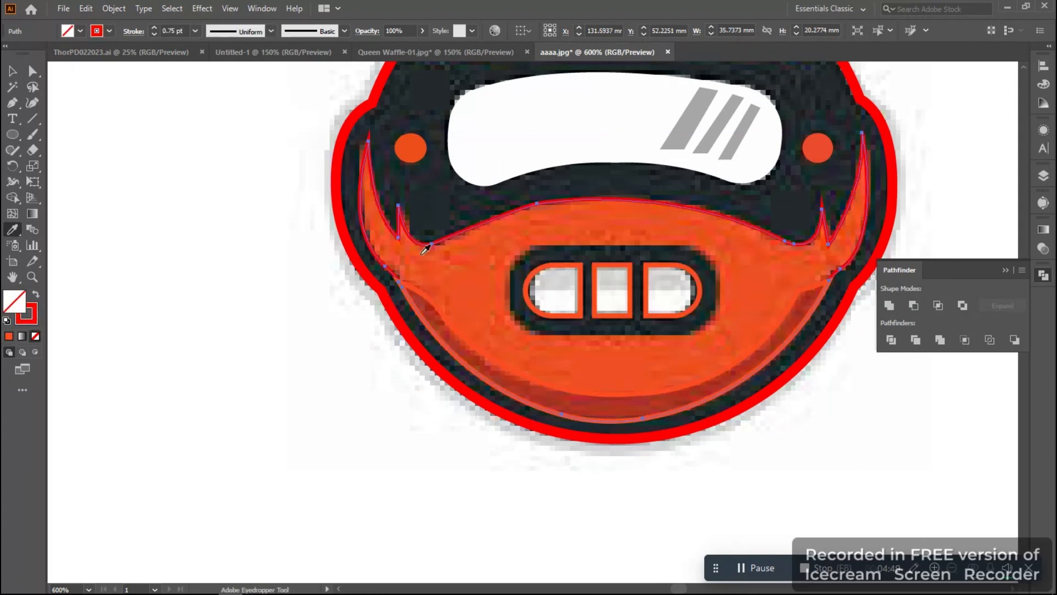
click(104, 133)
drag(313, 187, 288, 183)
key(ctrl+z)
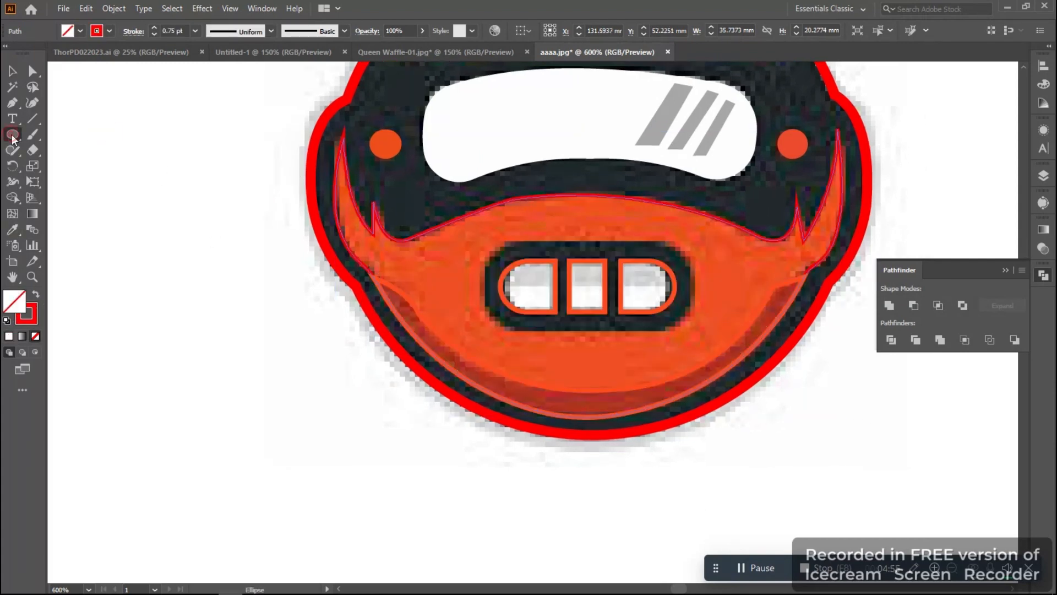
Try to draw a rounded rectangle around the three mouth openings, about 15.5 by 5.8 mm
drag(12, 135, 72, 150)
drag(308, 199, 223, 194)
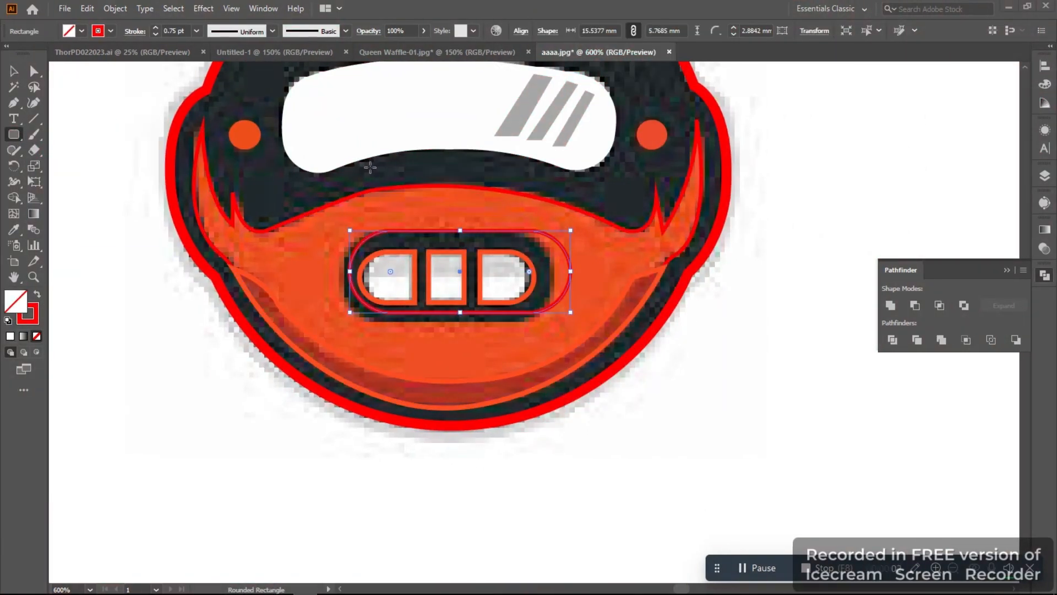
scroll(370, 167, up, 1)
key(v)
click(754, 297)
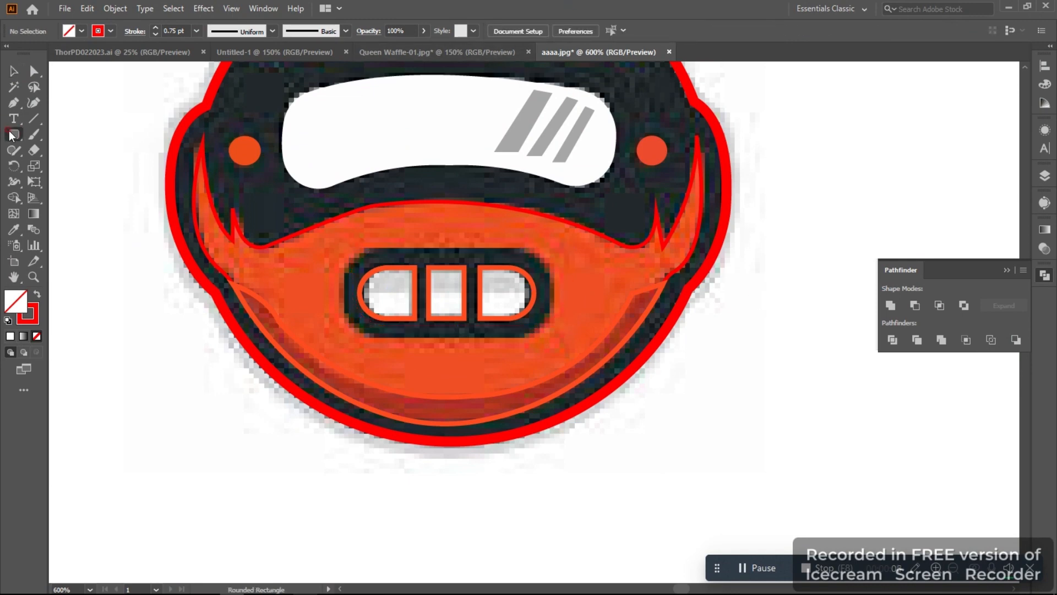
Draw a rounded rectangle about 14.9 by 6.4 mm around the dark mouth area and fit its sides to the image
drag(419, 242, 414, 228)
scroll(453, 256, up, 1)
drag(292, 232, 583, 348)
key(v)
drag(297, 290, 300, 289)
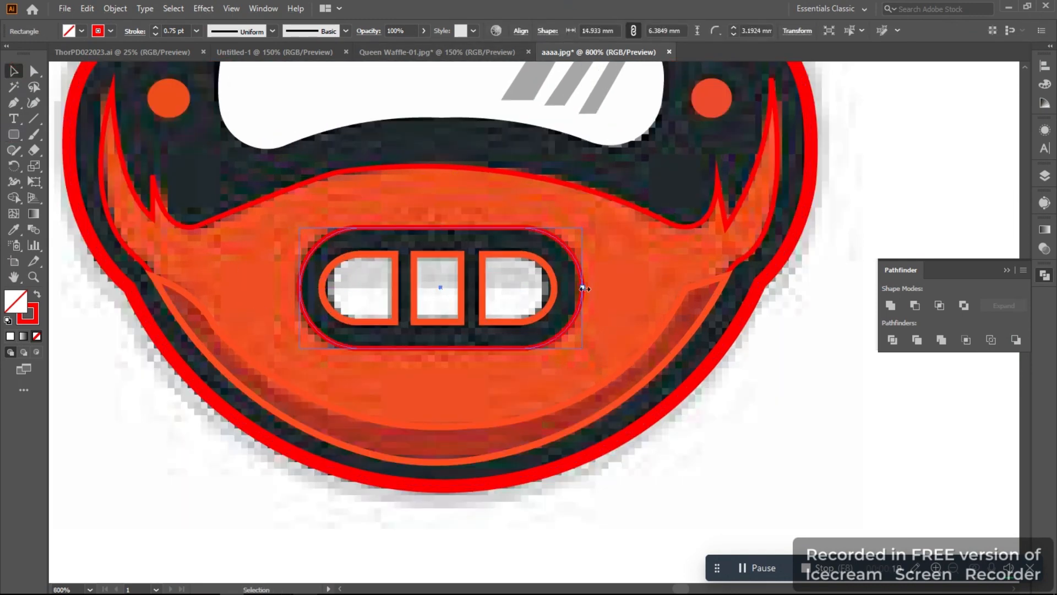
Cut the rounded mouth area out of the jaw shape with the Shape Builder tool
shift+click(657, 214)
key(shift+m)
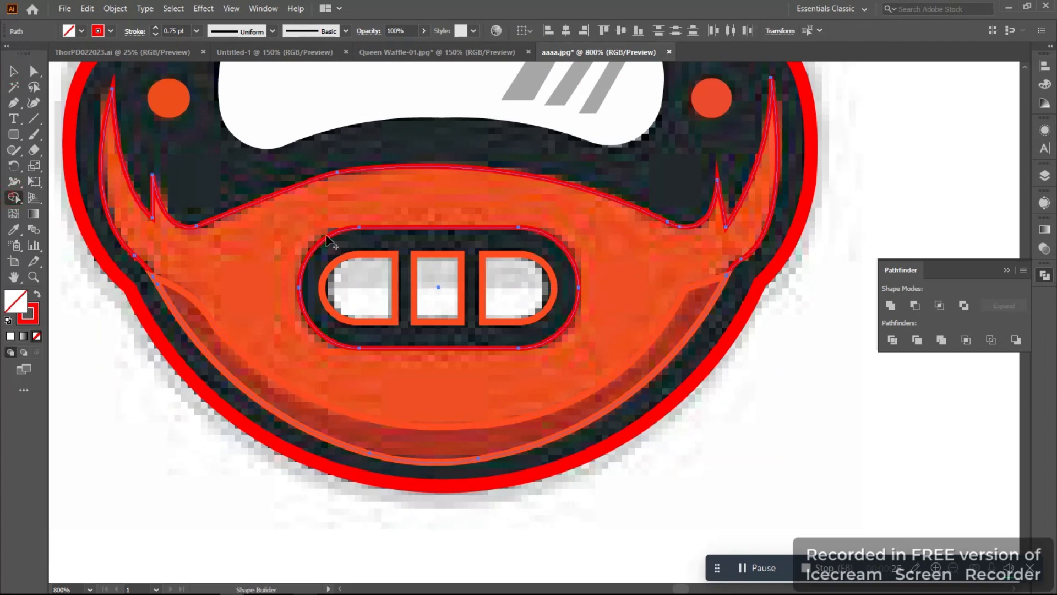
alt+click(321, 297)
Fill the crescent shadow under the jaw with sampled dark red and the jaw itself with sampled orange
key(v)
click(210, 326)
key(i)
click(352, 424)
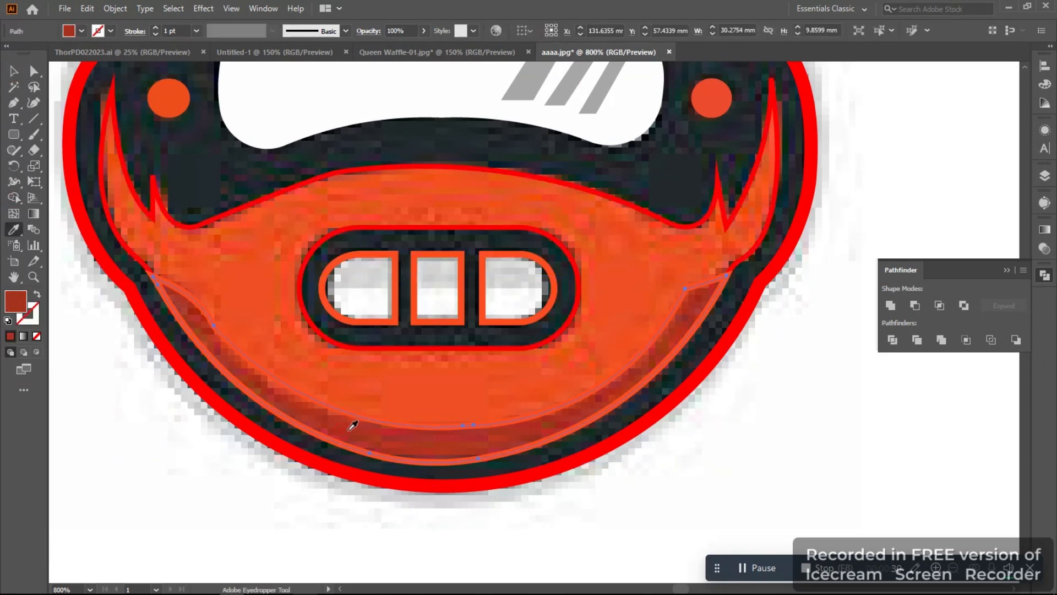
ctrl+click(272, 197)
click(263, 225)
Fill the left and middle mouth openings with sampled light grey and the right opening with sampled near-white
ctrl+click(378, 254)
click(381, 264)
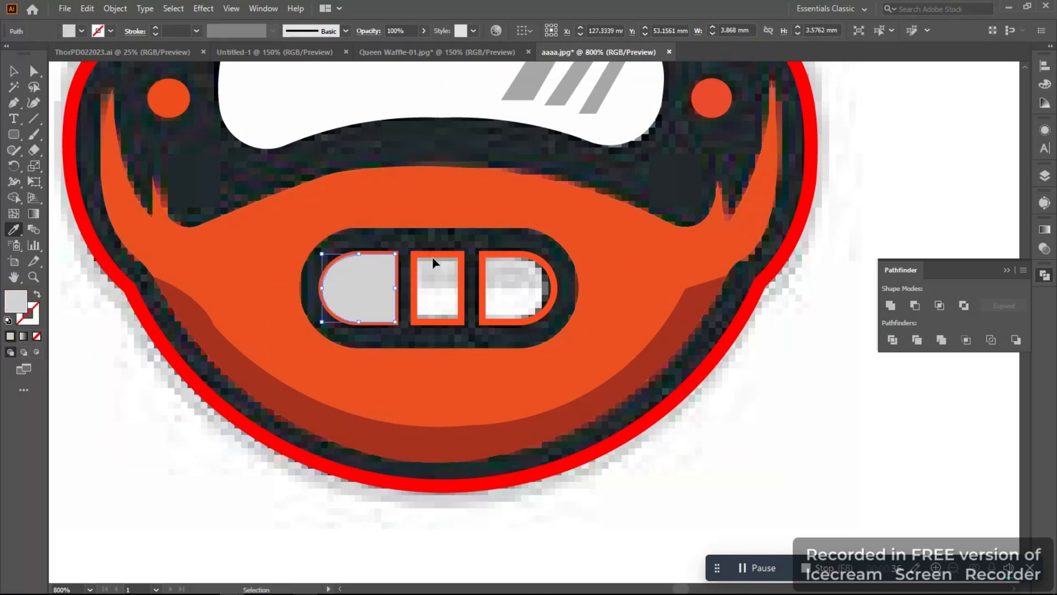
ctrl+click(434, 256)
ctrl+click(436, 255)
click(439, 264)
ctrl+click(514, 254)
click(512, 292)
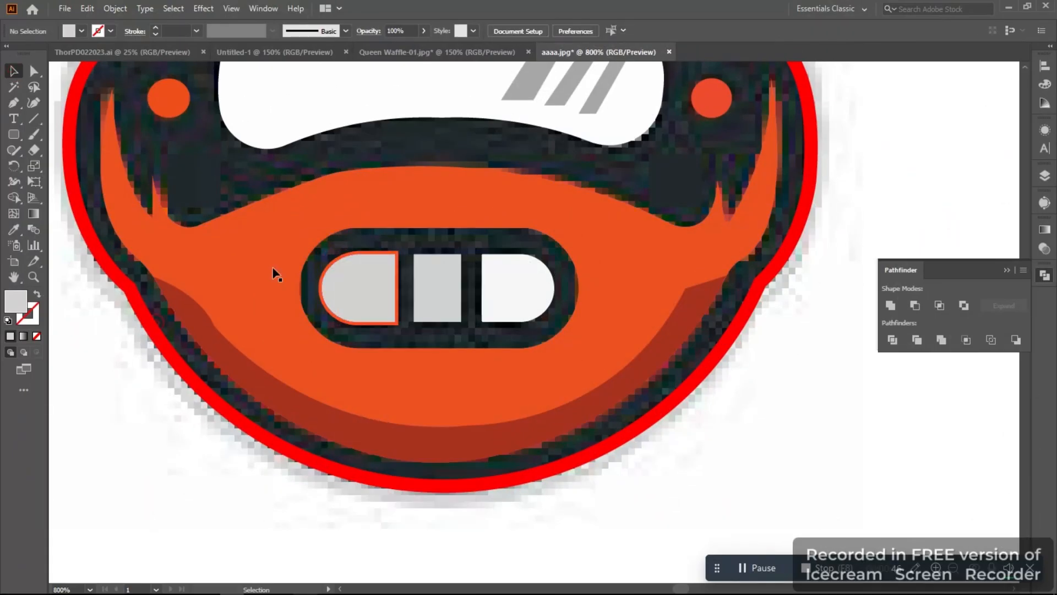
Remove the duplicate grey shape from the left mouth opening and give its outlined shape the middle opening's grey fill
drag(377, 266, 536, 308)
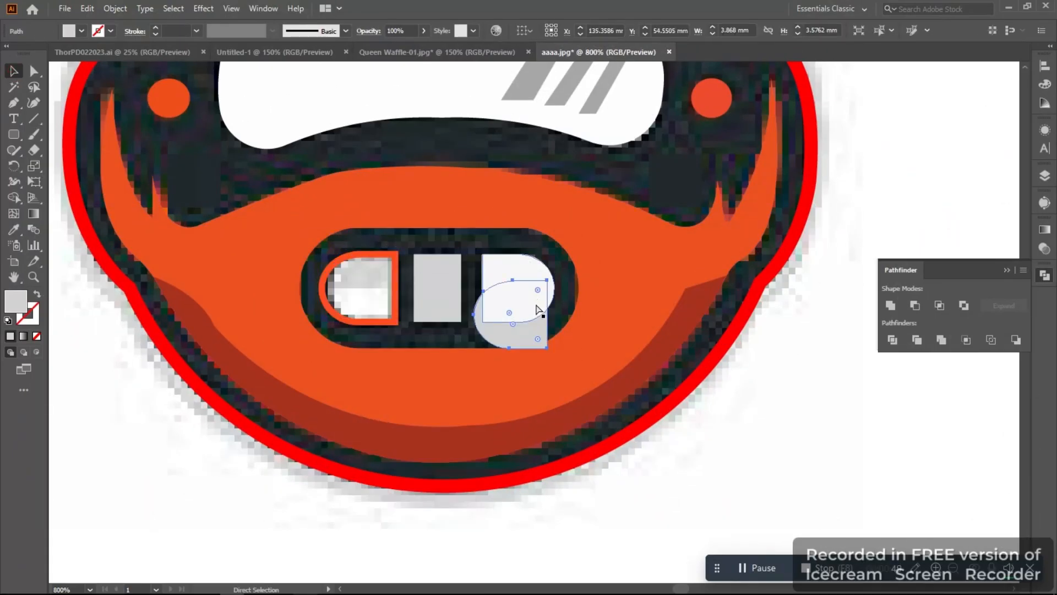
key(ctrl+z)
key(i)
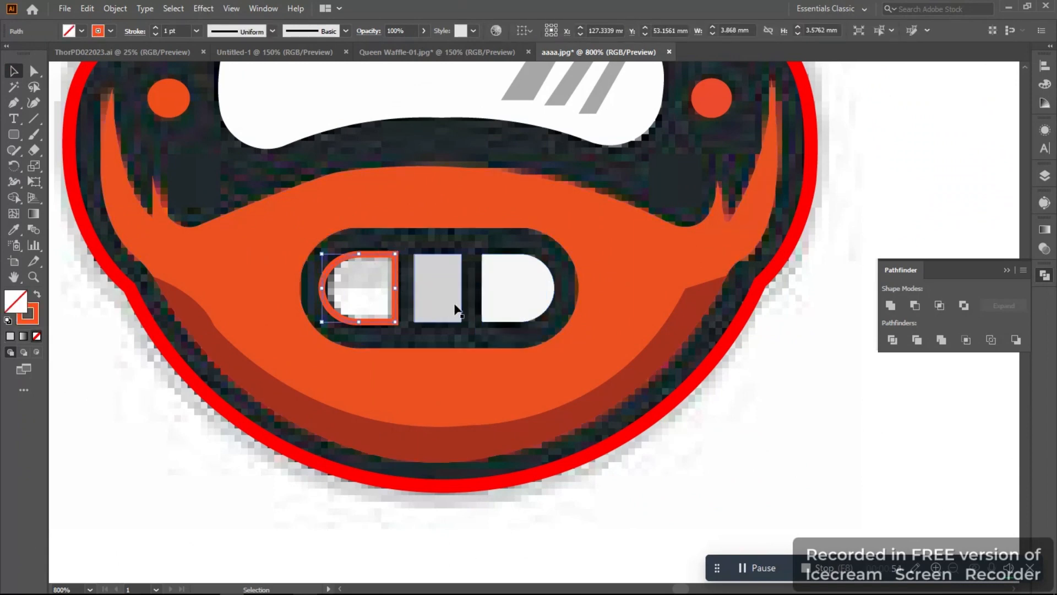
click(446, 290)
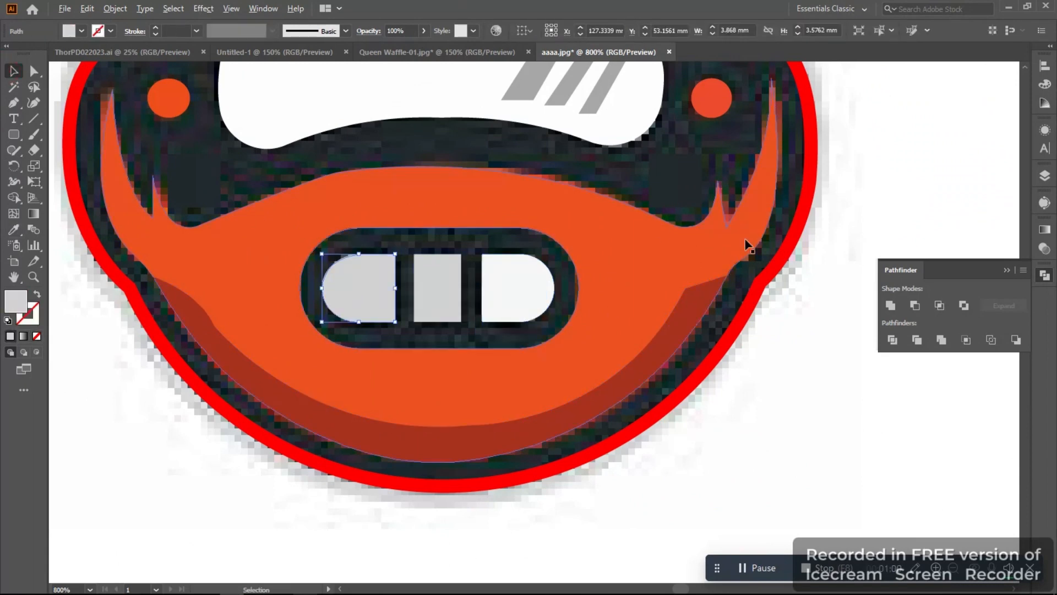
Trace the antenna on top of the helmet, with its rounded knob and flared stem, using the Pen tool
scroll(444, 189, down, 4)
key(p)
scroll(436, 190, up, 2)
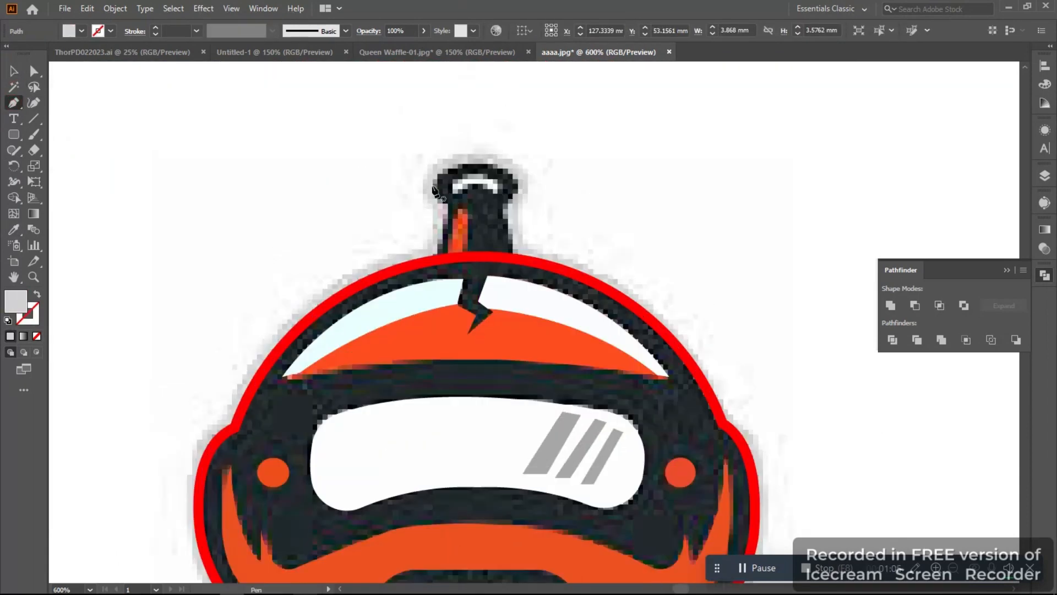
scroll(433, 189, up, 1)
click(436, 264)
drag(454, 193, 454, 127)
scroll(477, 163, up, 1)
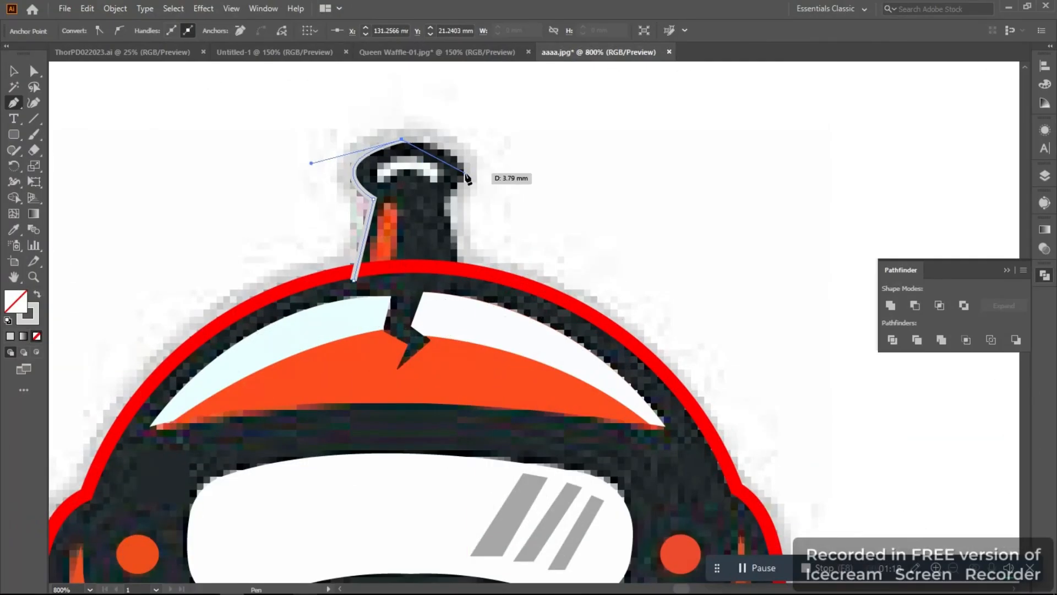
click(444, 205)
ctrl+click(464, 173)
drag(456, 173, 417, 177)
ctrl+click(402, 140)
click(463, 280)
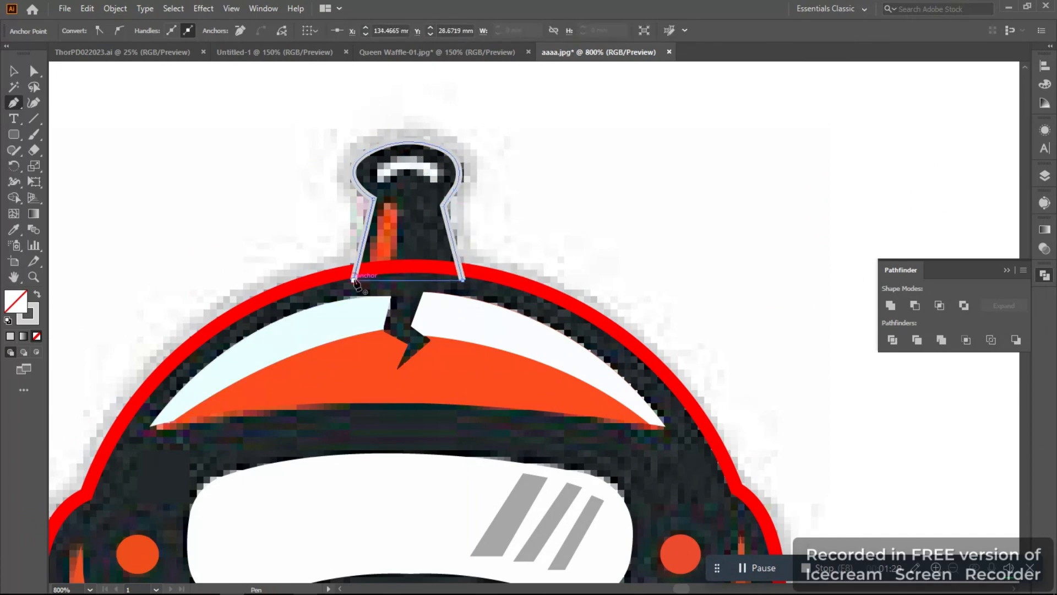
click(138, 144)
Trace the orange stripe on the left part of the antenna stem with the Pen tool
key(p)
drag(262, 209, 264, 197)
click(388, 188)
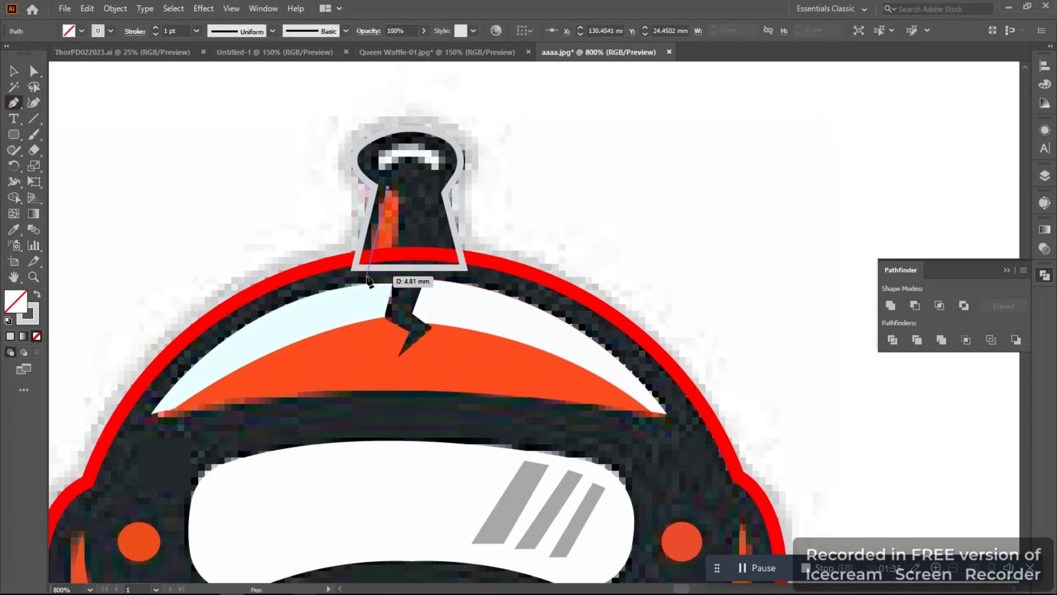
click(367, 276)
click(399, 276)
click(14, 72)
click(156, 142)
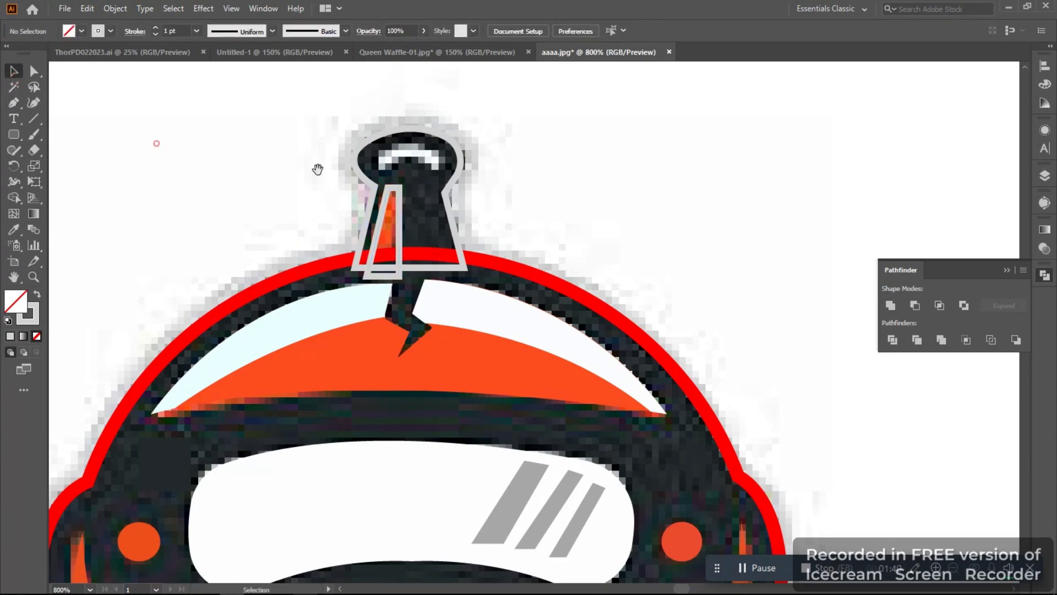
Try to combine the antenna and stripe outlines with the Shape Builder tool, and delete both outlines
click(16, 105)
mouse_move(318, 170)
mouse_down()
mouse_move(298, 185)
mouse_move(423, 300)
mouse_up()
key(ctrl+z)
key(v)
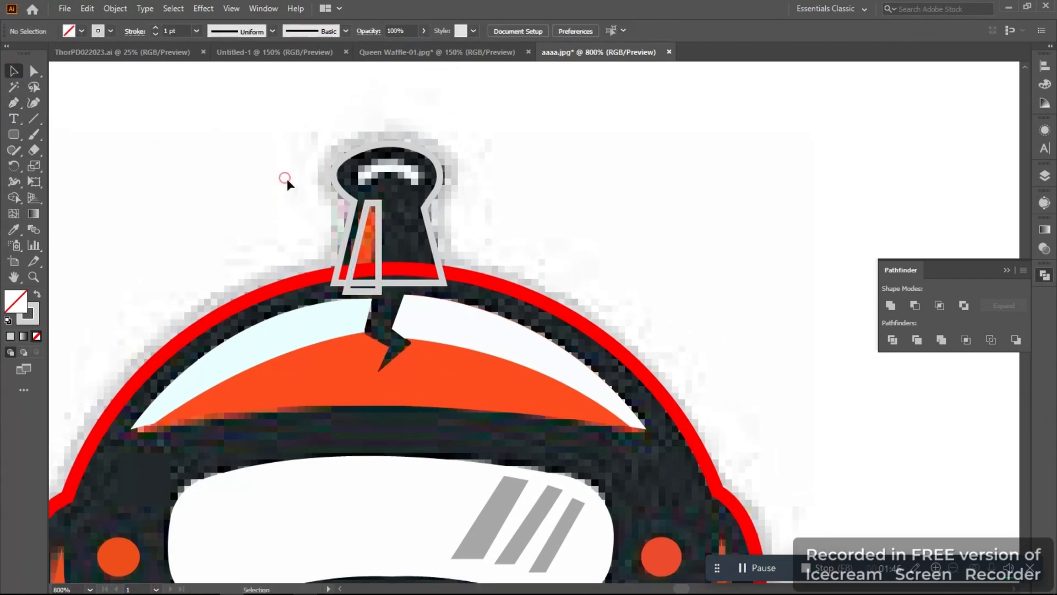
drag(286, 179, 470, 278)
click(15, 199)
scroll(327, 291, up, 4)
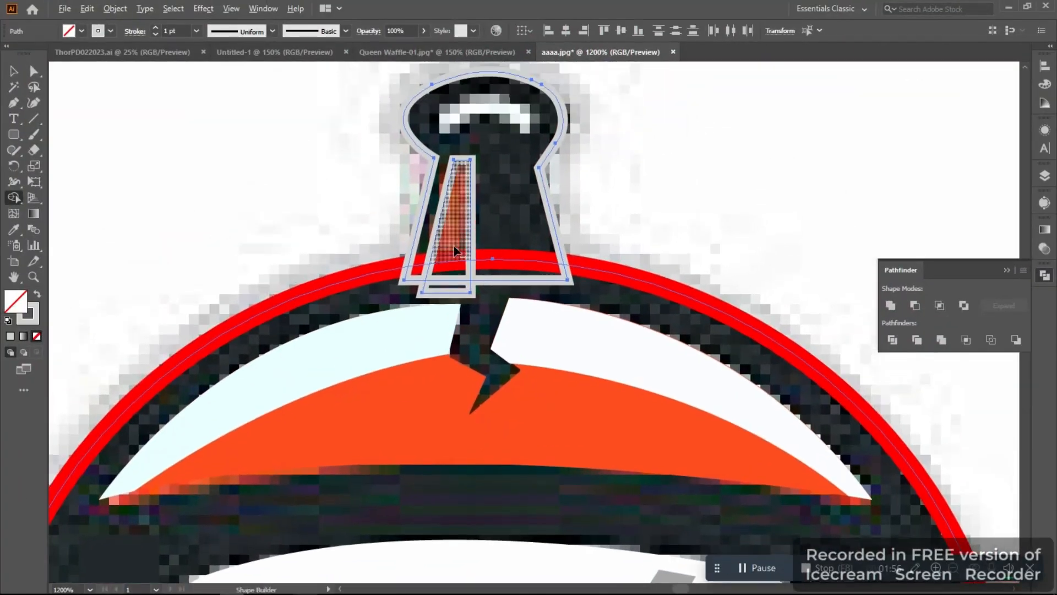
scroll(439, 302, up, 2)
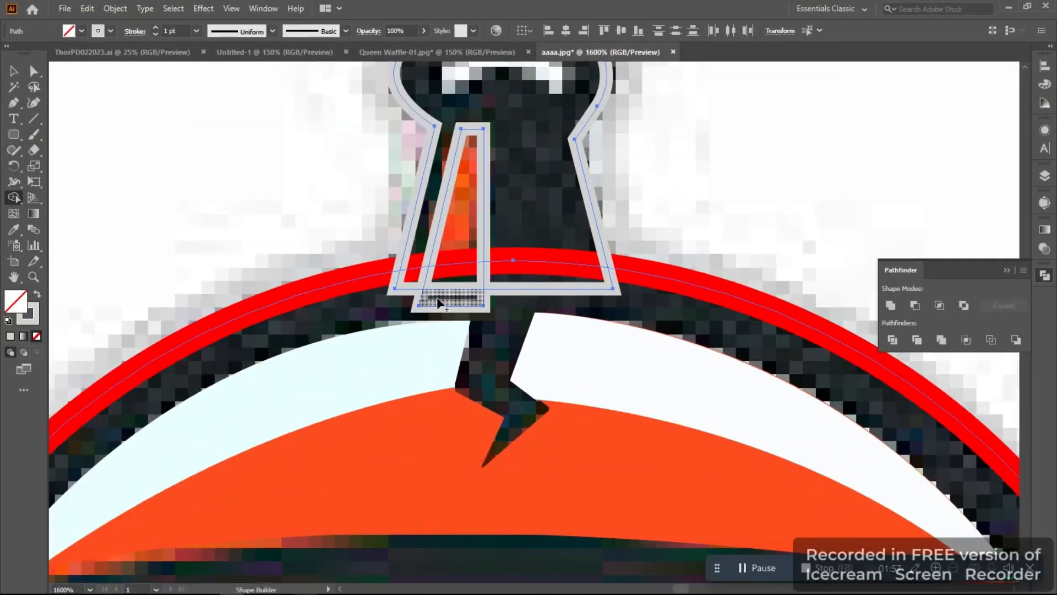
click(14, 71)
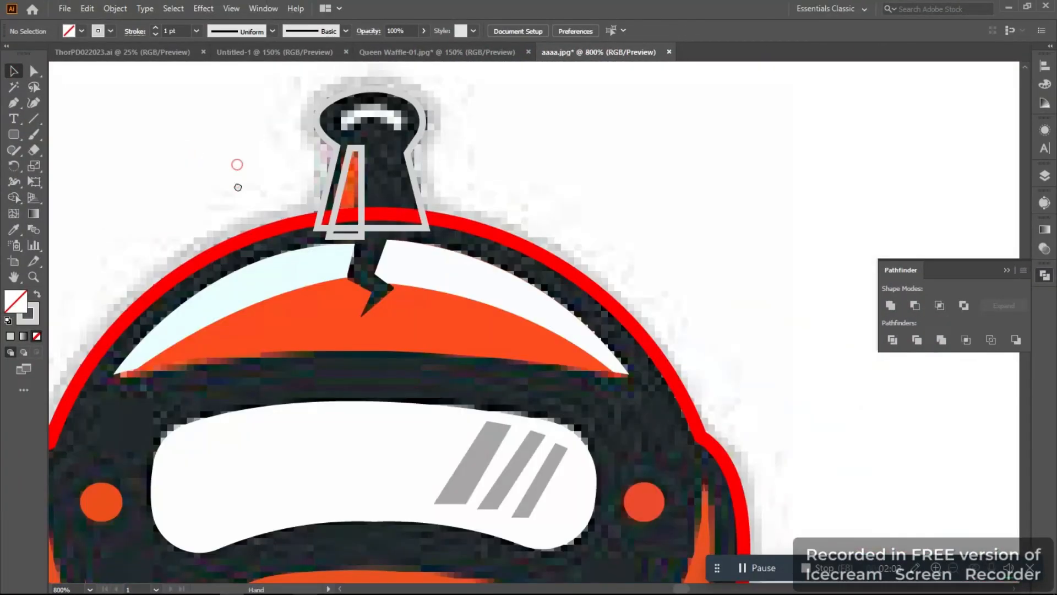
scroll(236, 176, down, 1)
key(Delete)
Trace the antenna stem as a closed trapezoid reaching down over the helmet's outline with the Pen tool
scroll(272, 140, up, 1)
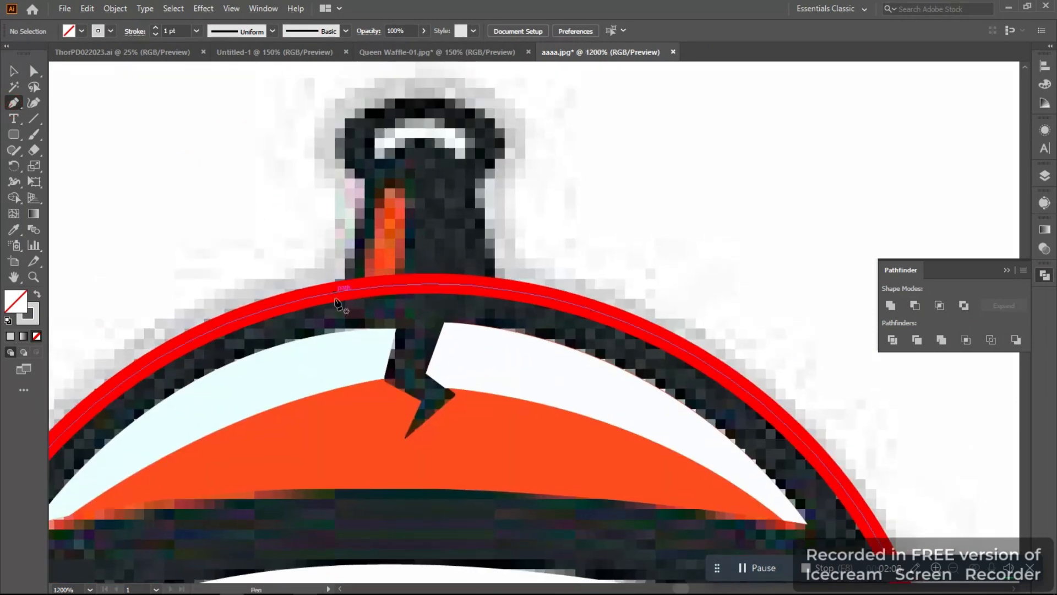
click(331, 311)
click(368, 180)
drag(323, 168, 312, 261)
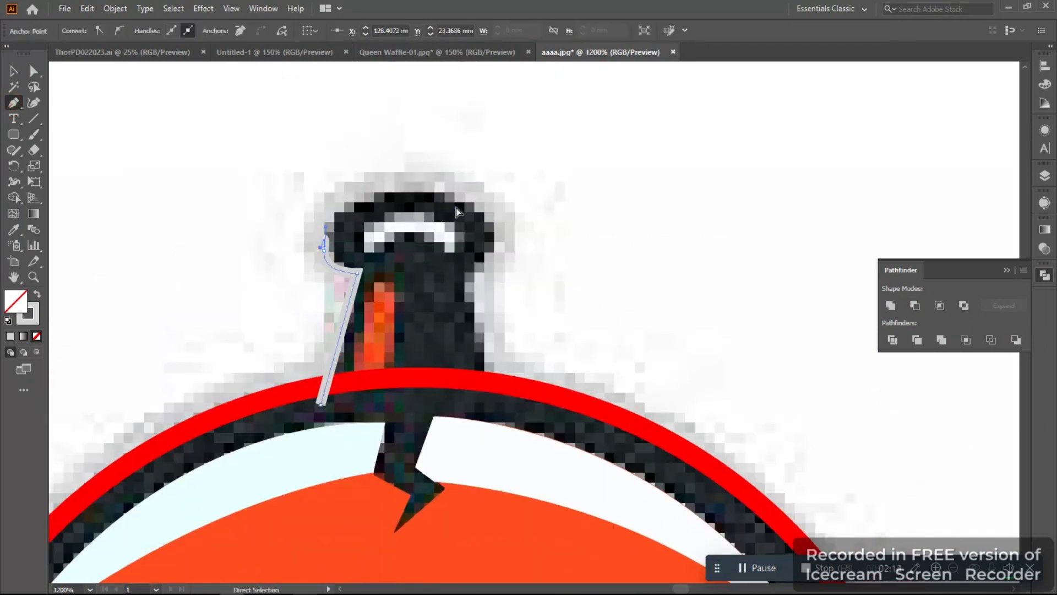
click(467, 274)
drag(486, 403, 448, 347)
click(450, 346)
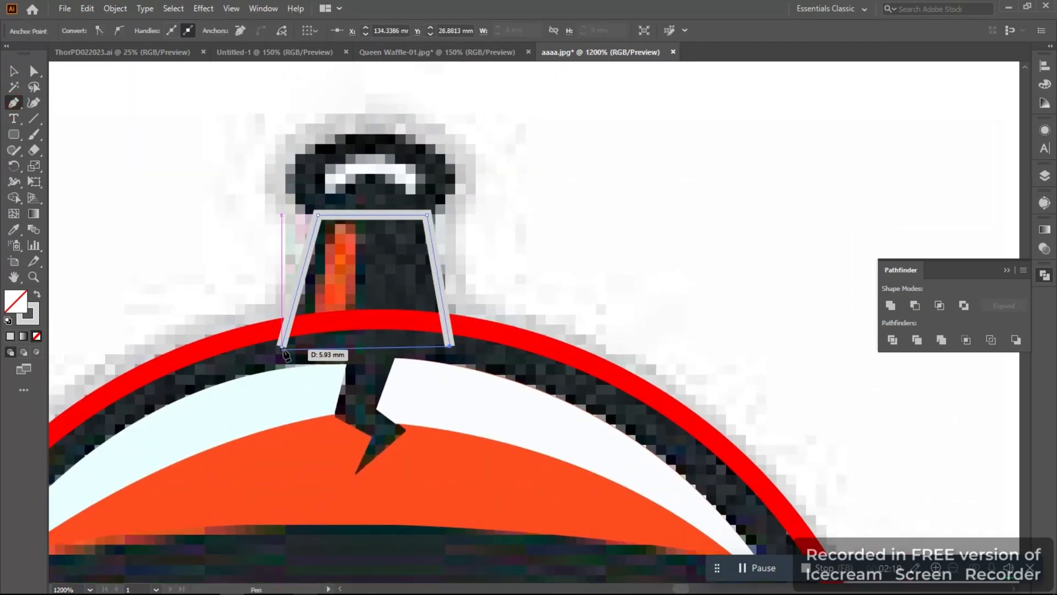
click(282, 347)
click(14, 70)
click(72, 118)
Draw an ellipse over the antenna's knob and unite it with the stem trapezoid into one shape
drag(14, 134, 73, 165)
drag(166, 152, 139, 164)
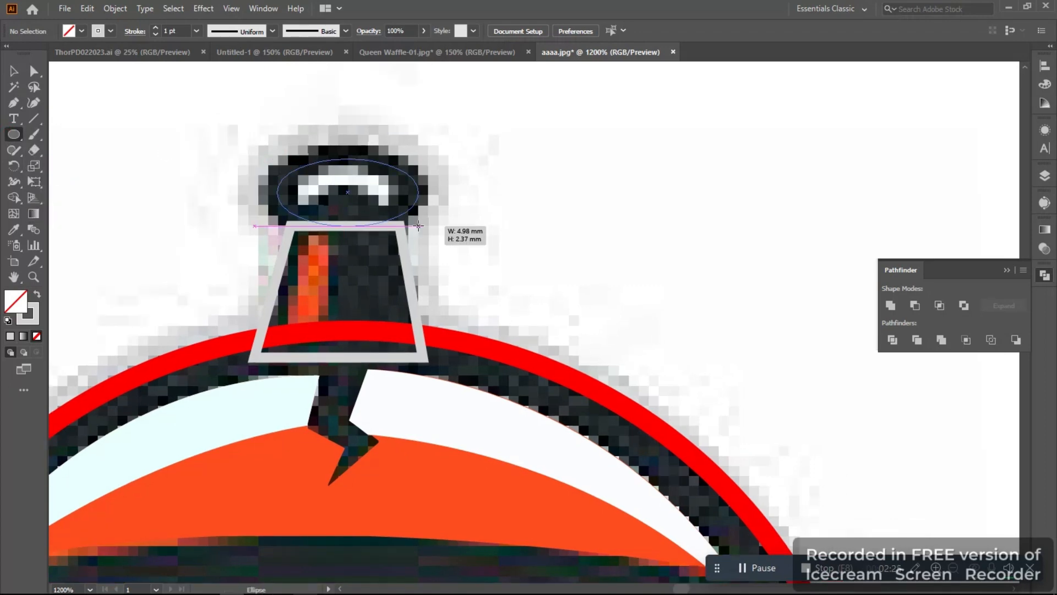
drag(419, 225, 434, 231)
key(v)
drag(197, 137, 437, 360)
click(891, 304)
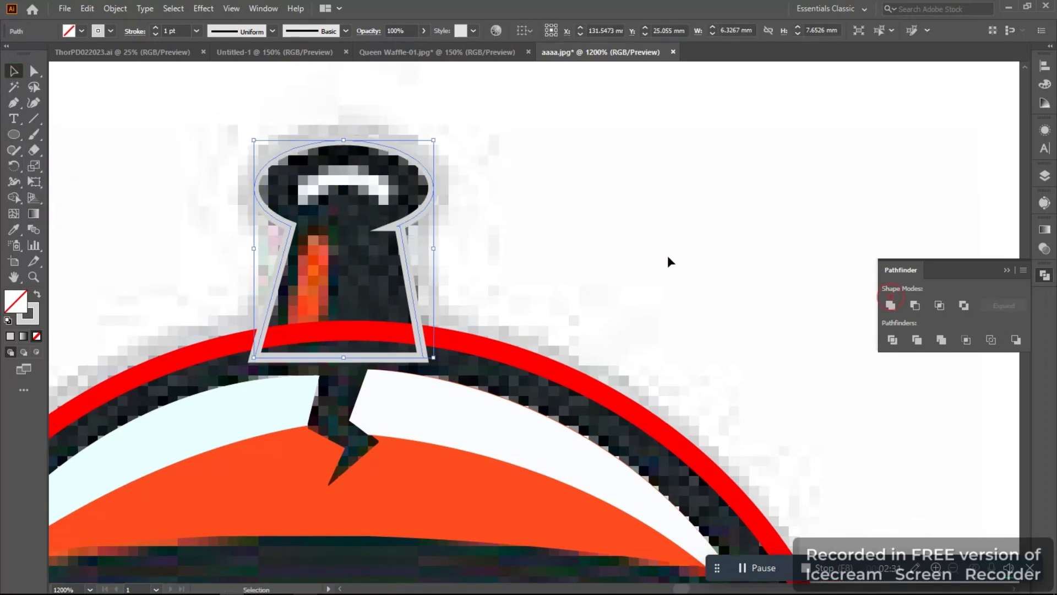
Try to separate the antenna's overlap with the helmet outline using the Shape Builder tool, and undo it
drag(480, 185, 305, 378)
key(shift+m)
click(343, 346)
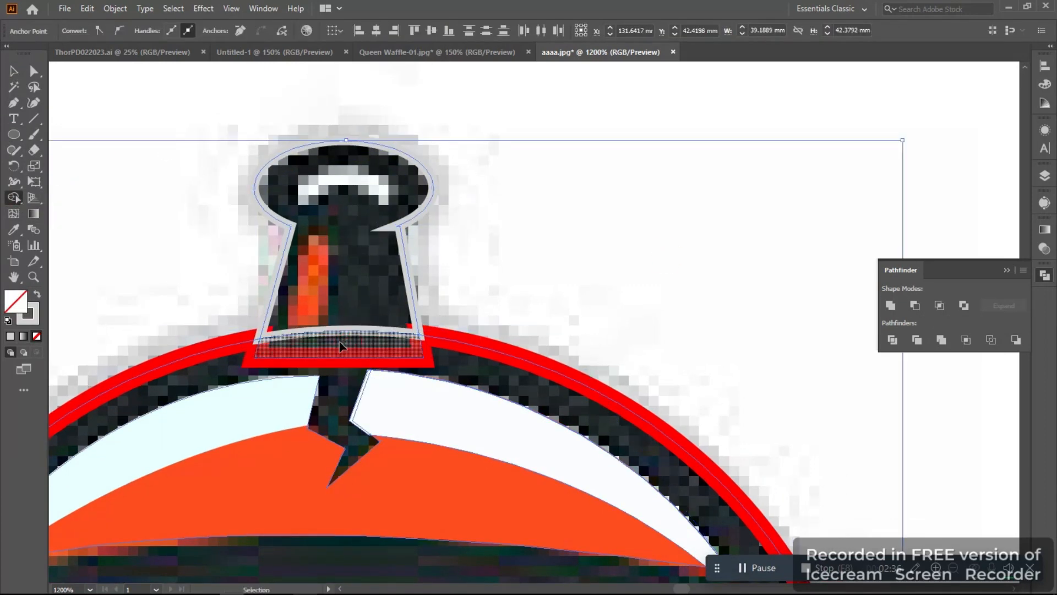
key(ctrl+z)
click(173, 191)
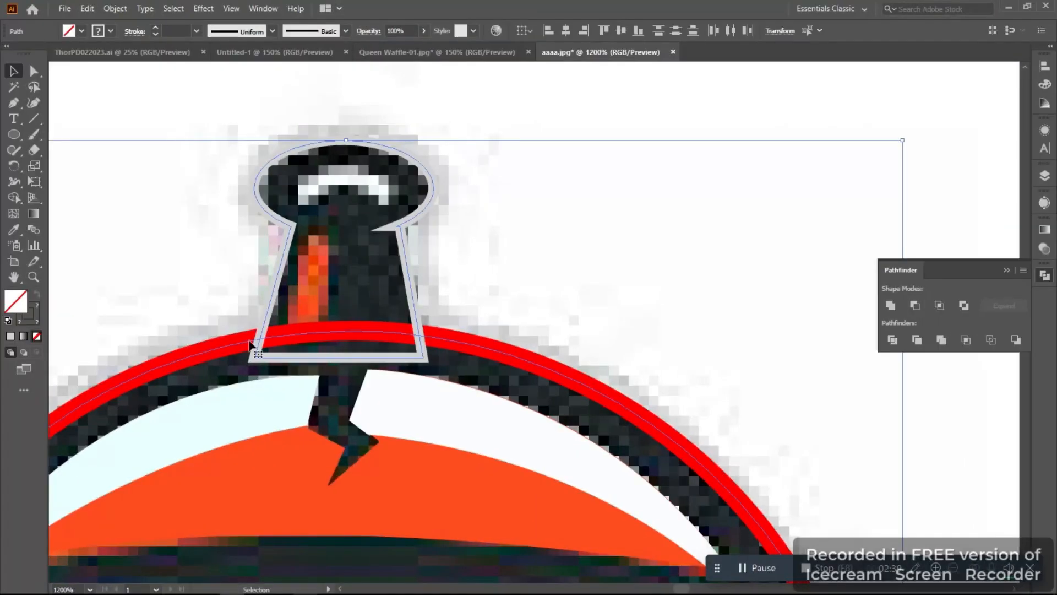
Try to remove the strip of the antenna inside the helmet outline with the Shape Builder tool, undo it, and deselect the paths
click(13, 196)
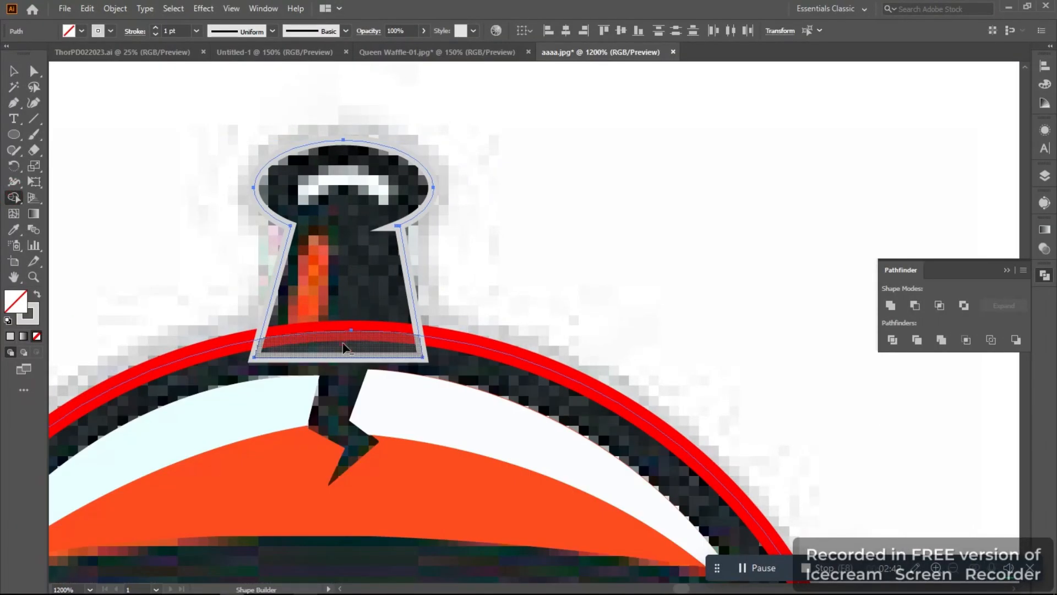
alt+click(342, 346)
key(ctrl+z)
click(14, 71)
click(180, 204)
Trace the antenna stem's orange stripe as a narrow triangle with the Pen tool and fill it with the helmet's sampled orange
click(288, 325)
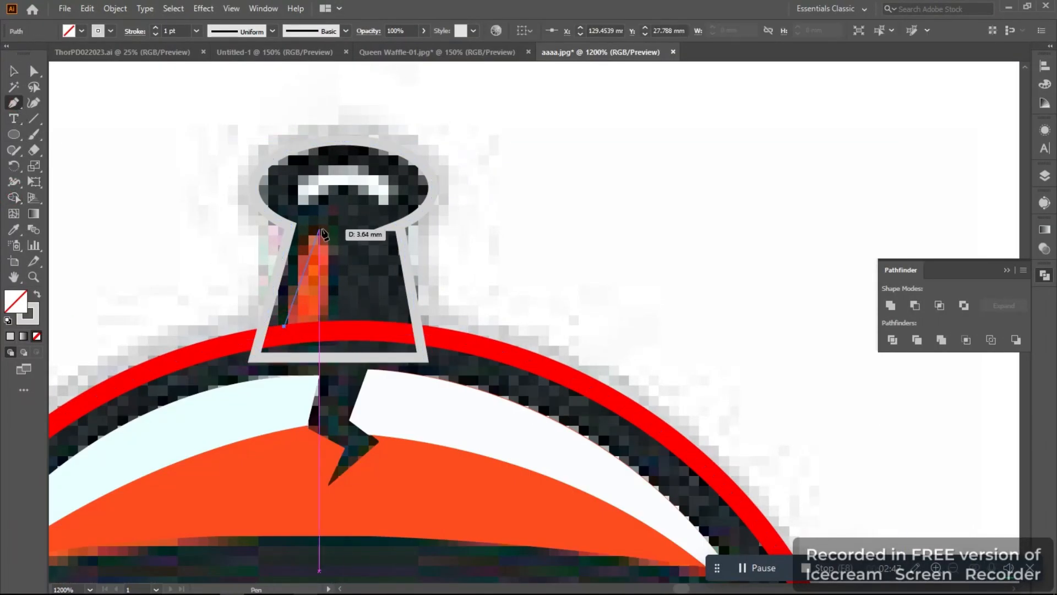
click(318, 229)
key(i)
click(317, 295)
click(441, 508)
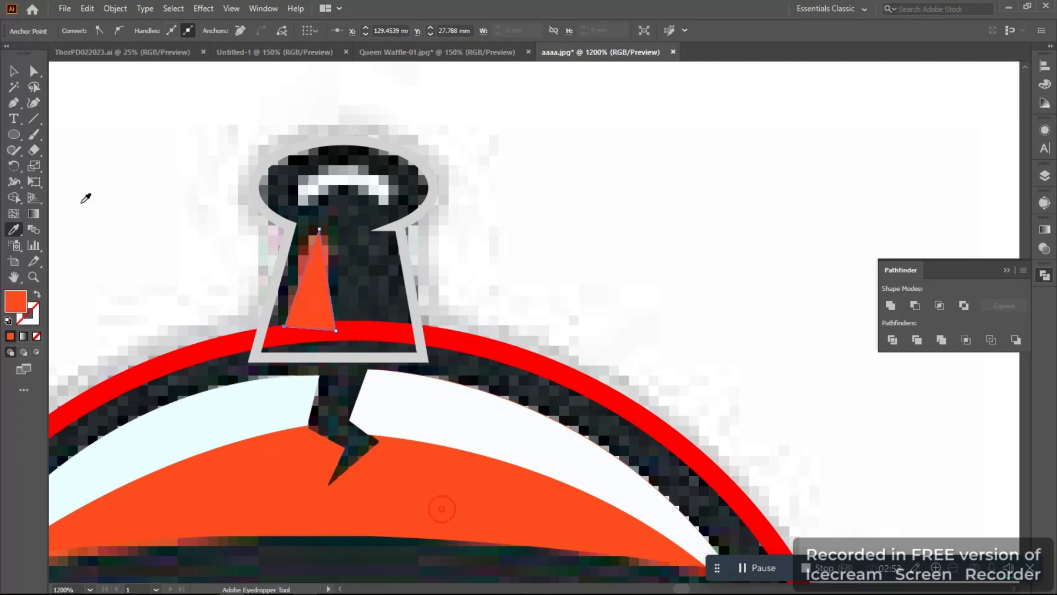
Try to trace the highlight on the antenna's knob as a closed orange-stroked crescent with the Pen tool, and delete it
click(14, 104)
drag(292, 162, 273, 187)
click(278, 228)
drag(339, 192, 404, 191)
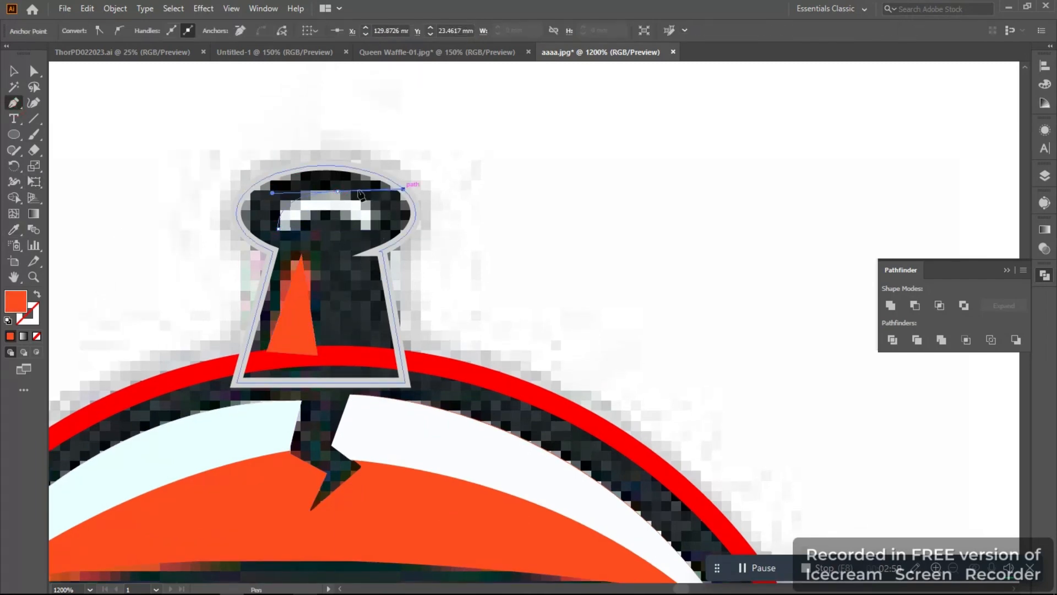
click(338, 192)
click(37, 294)
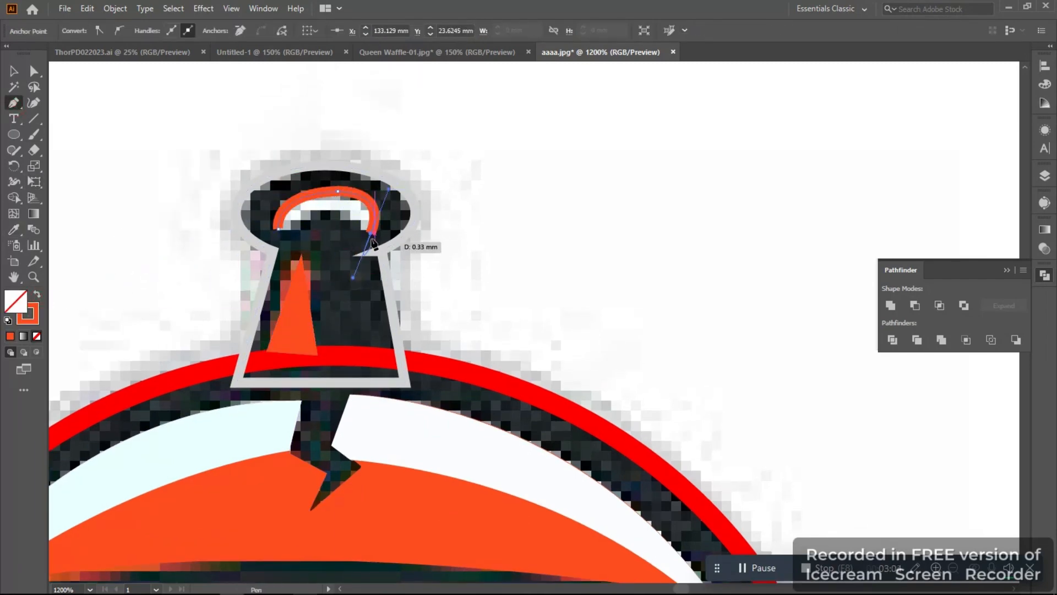
click(297, 233)
drag(294, 250, 269, 229)
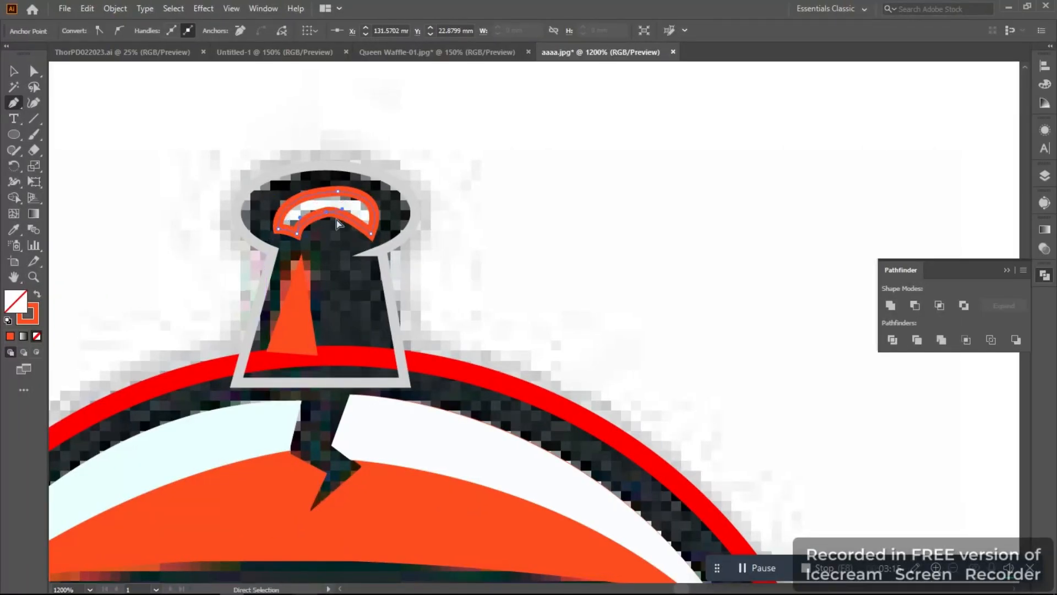
click(14, 71)
click(156, 147)
click(739, 568)
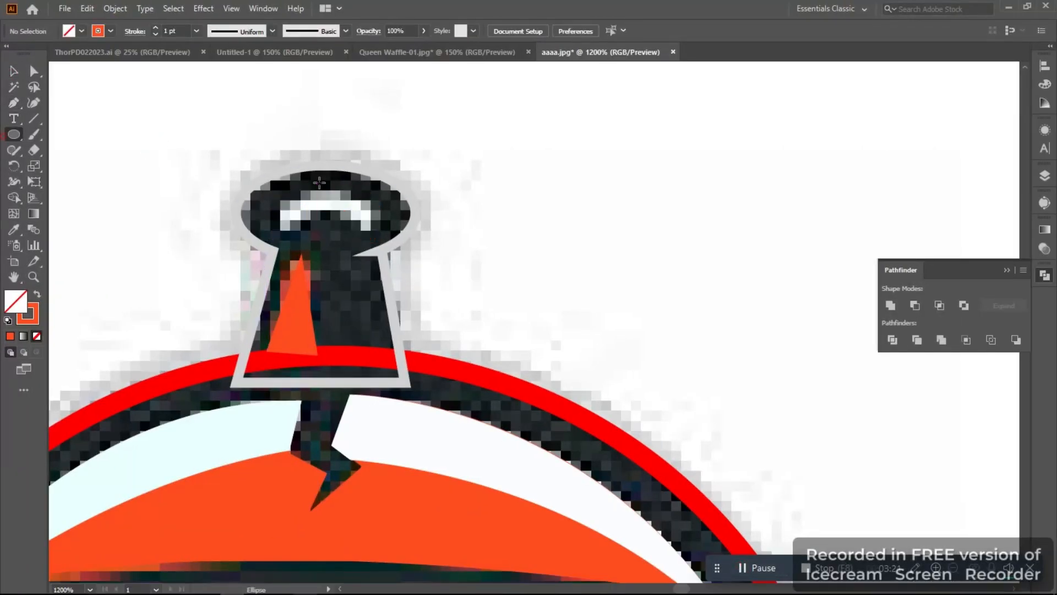
Build the knob's highlight as a crescent from two overlapping ellipses, and fill it with white
drag(374, 249, 379, 250)
drag(291, 212, 370, 273)
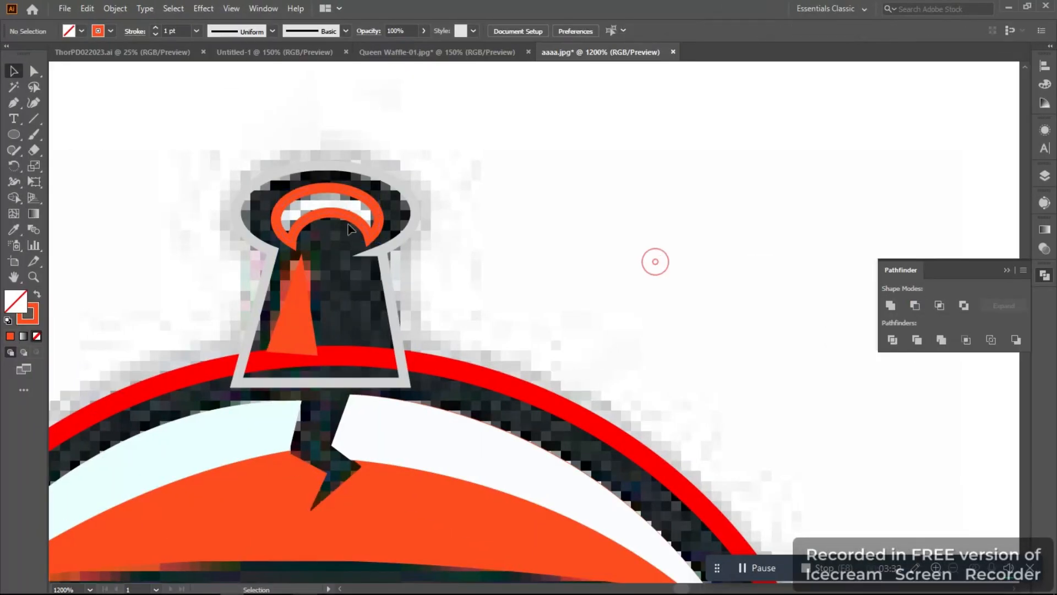
click(341, 220)
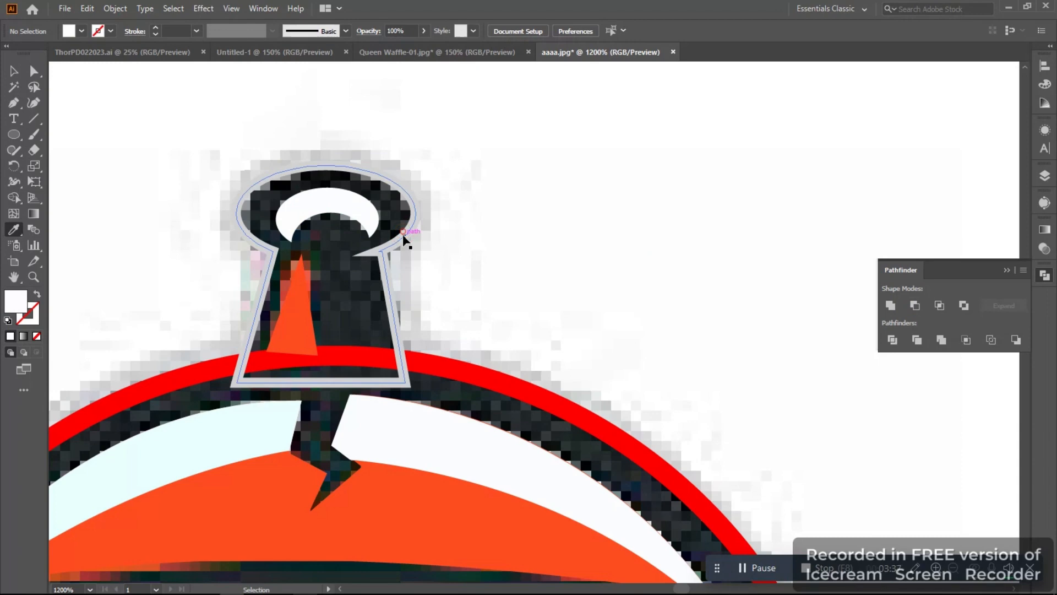
Fill the antenna and the helmet outline with the dark colour sampled from the image
scroll(391, 296, down, 1)
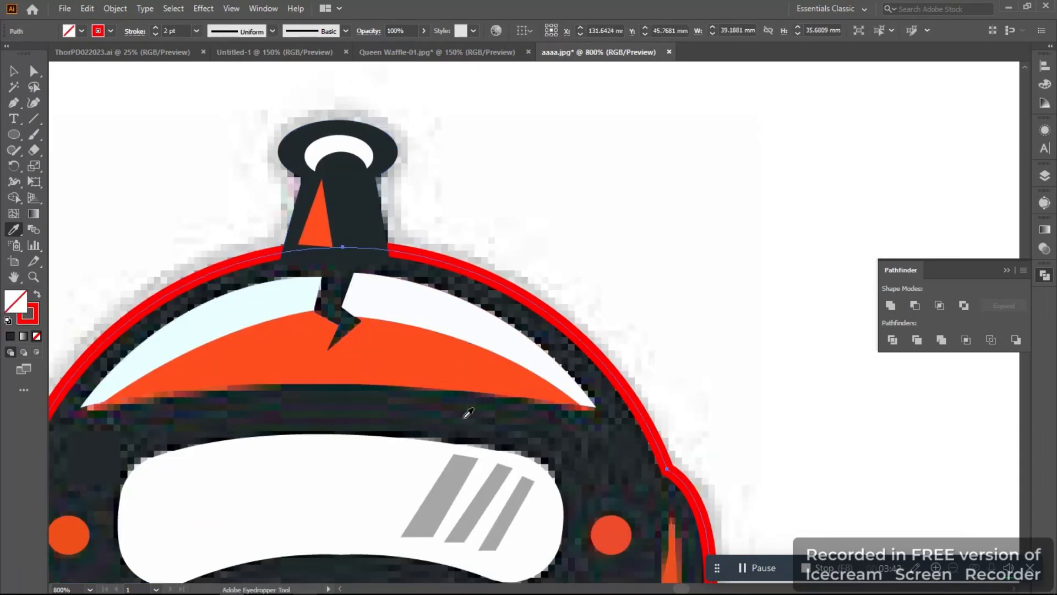
click(464, 415)
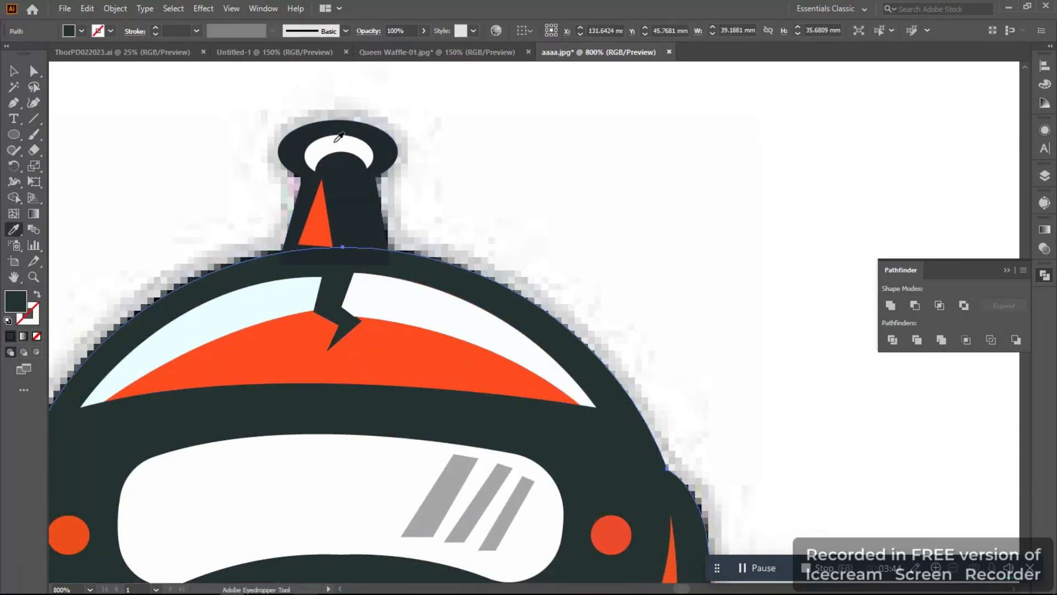
Place the traced helmet artwork beside the source image, deselect it, and compare the two
key(v)
scroll(160, 137, down, 5)
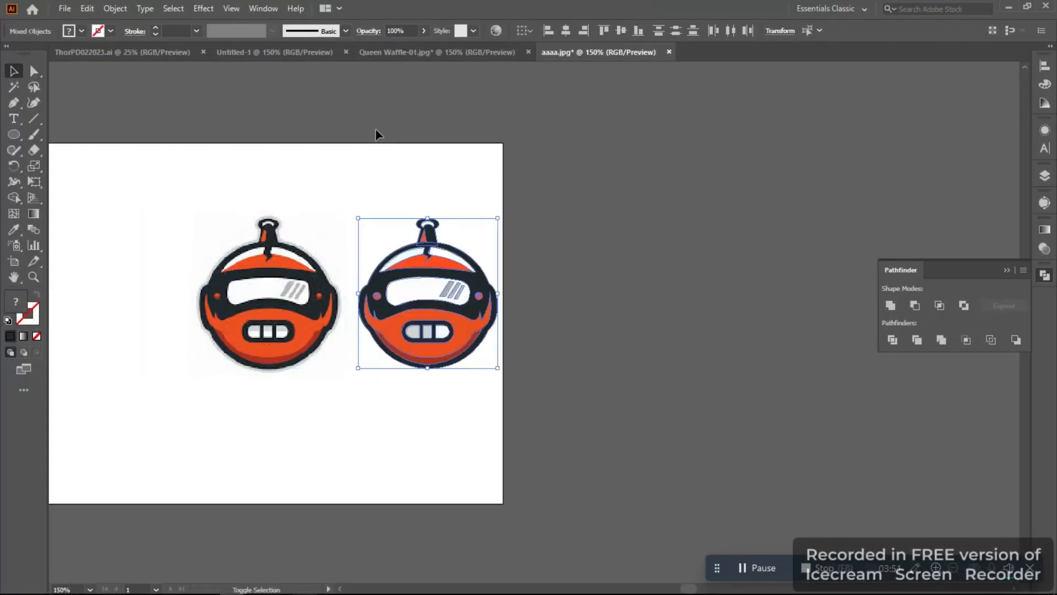
click(376, 135)
scroll(309, 262, up, 2)
drag(319, 255, 328, 191)
scroll(306, 273, down, 2)
scroll(336, 246, up, 2)
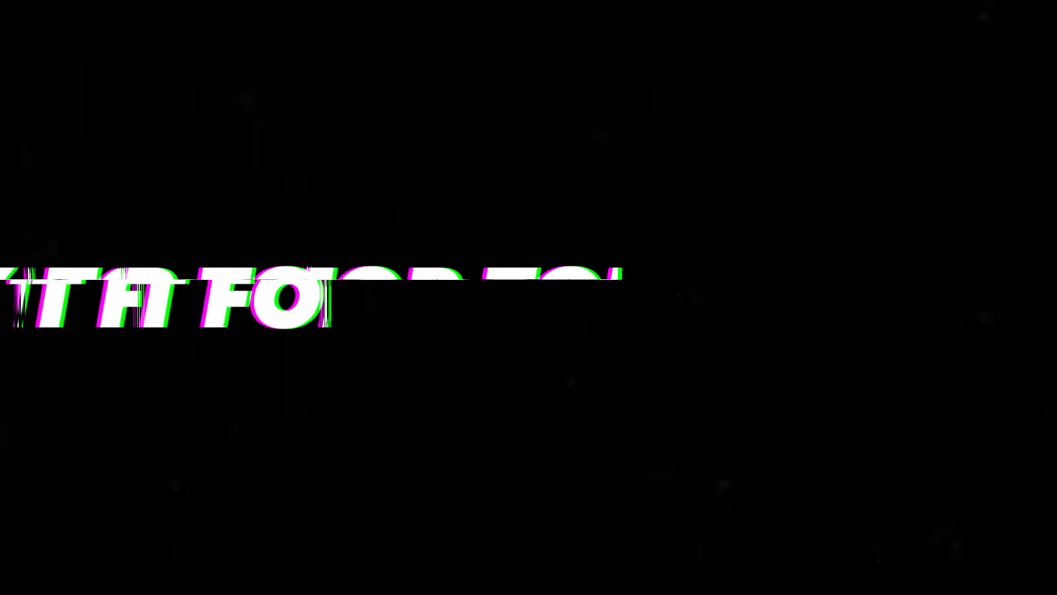